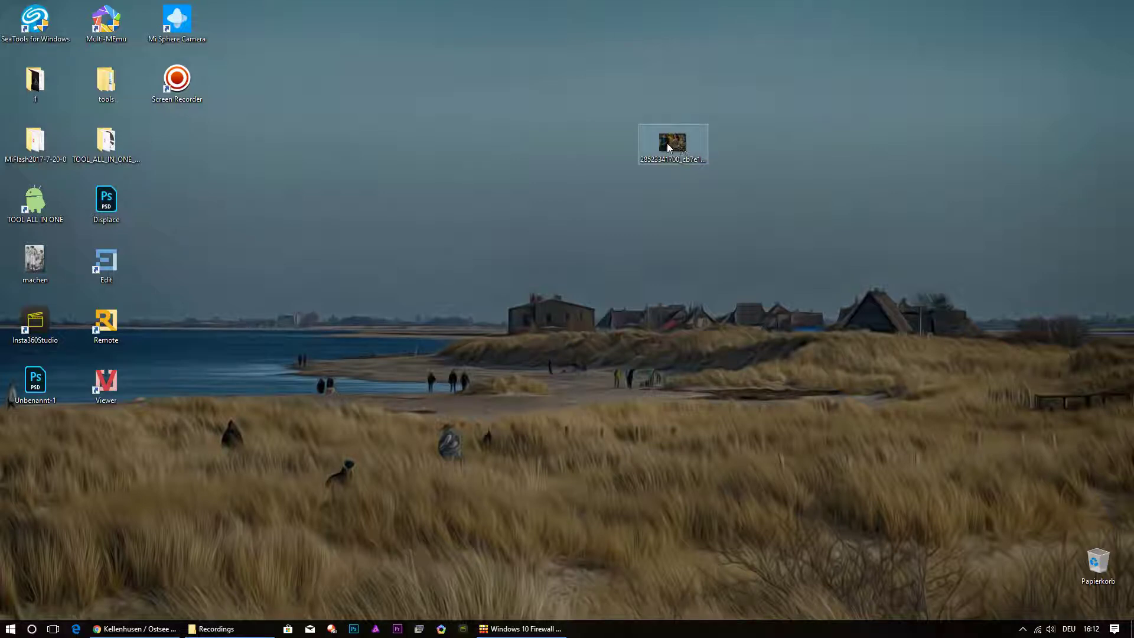
right_click(670, 148)
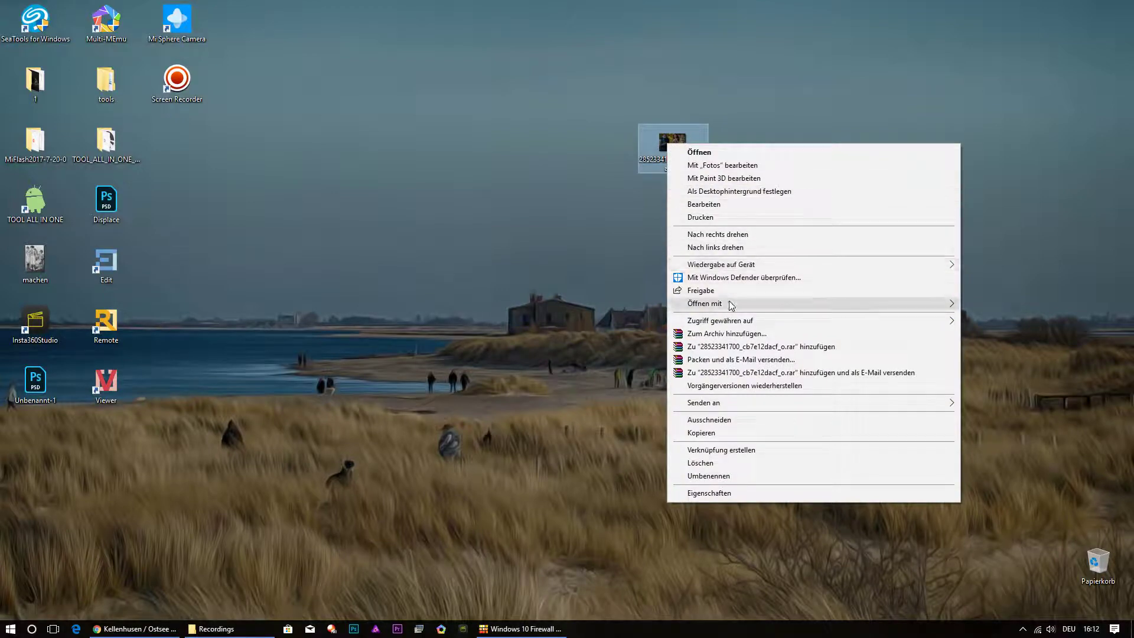
mouse_move(705, 303)
left_click(1053, 357)
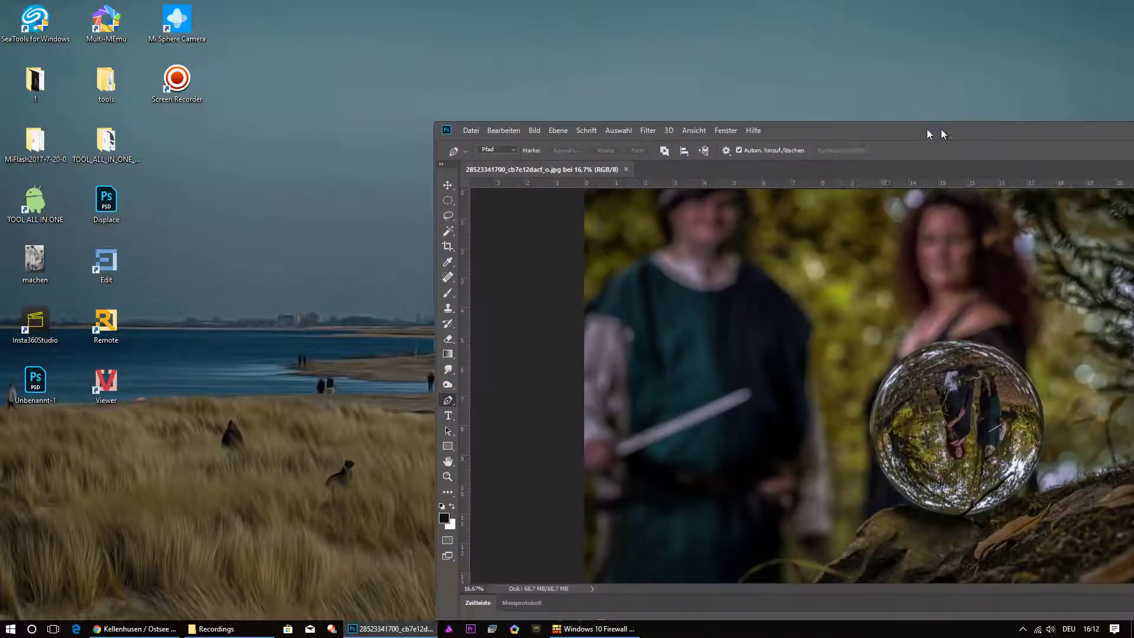
Move the Photoshop window into place and enlarge it from its bottom-right corner.
mouse_move(954, 128)
left_mouse_down()
mouse_move(560, 12)
mouse_move(577, 9)
left_mouse_up()
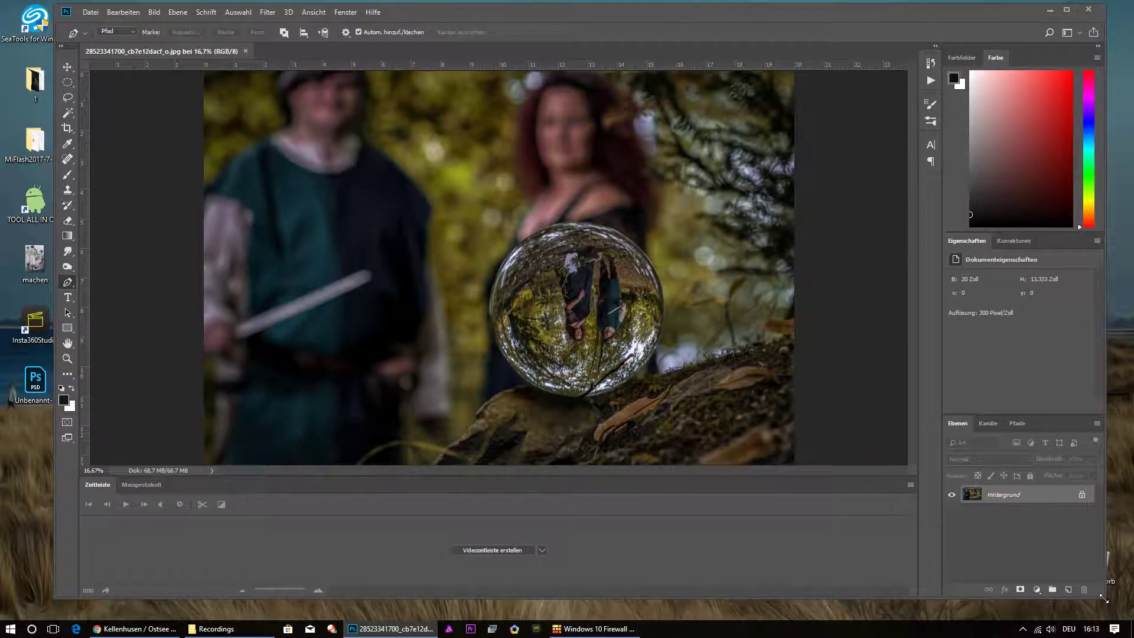
left_click_drag(1104, 599, 1121, 613)
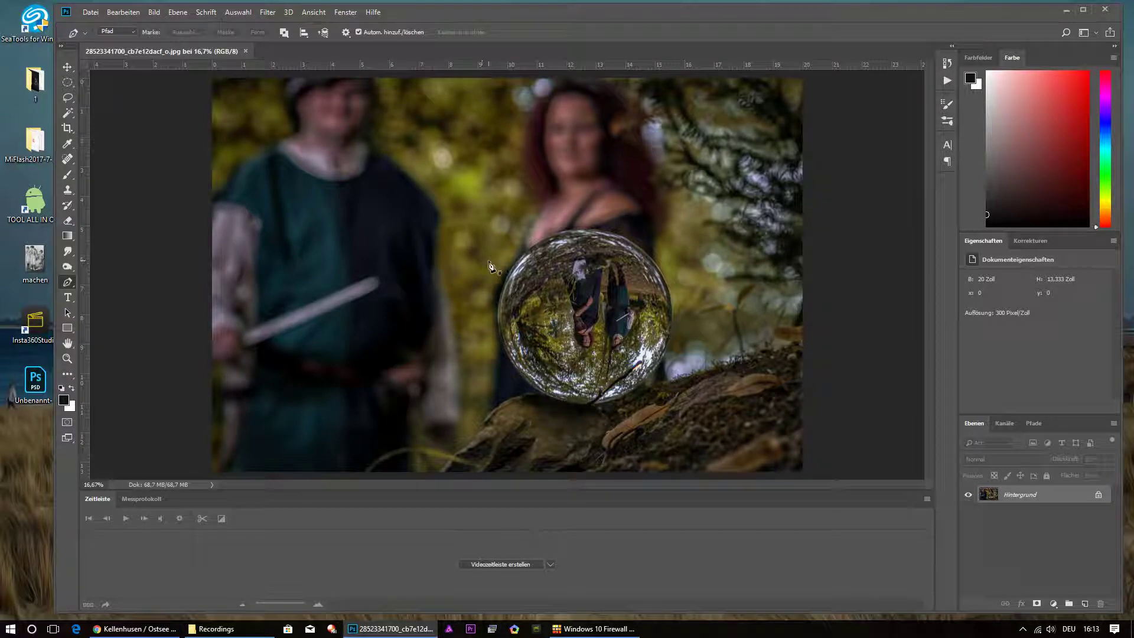
Zoom in on the crystal ball and centre it in the view.
scroll(489, 264, "down", 2)
scroll(614, 286, "up", 5)
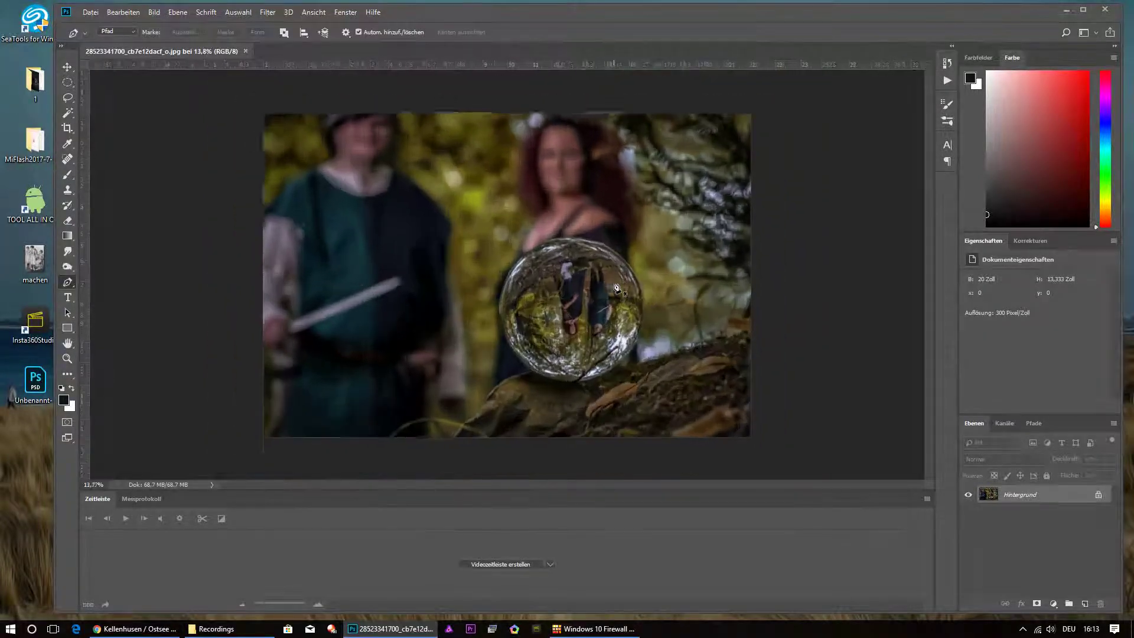
scroll(614, 286, "up", 2)
scroll(500, 331, "up", 1)
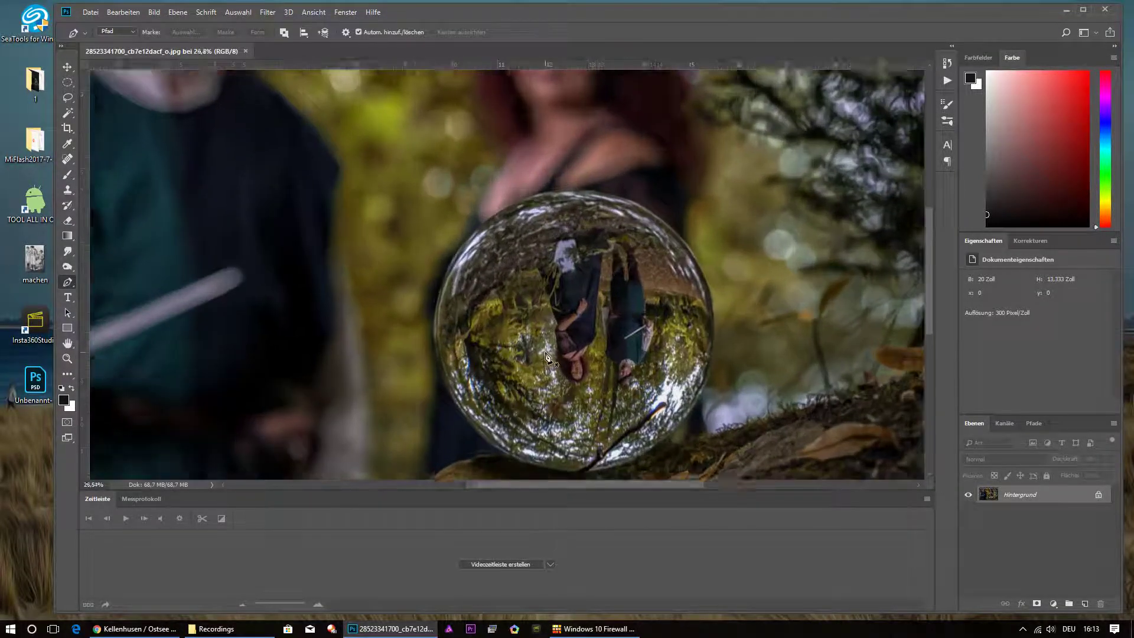
scroll(555, 366, "up", 1)
scroll(572, 414, "up", 1)
scroll(572, 417, "down", 1)
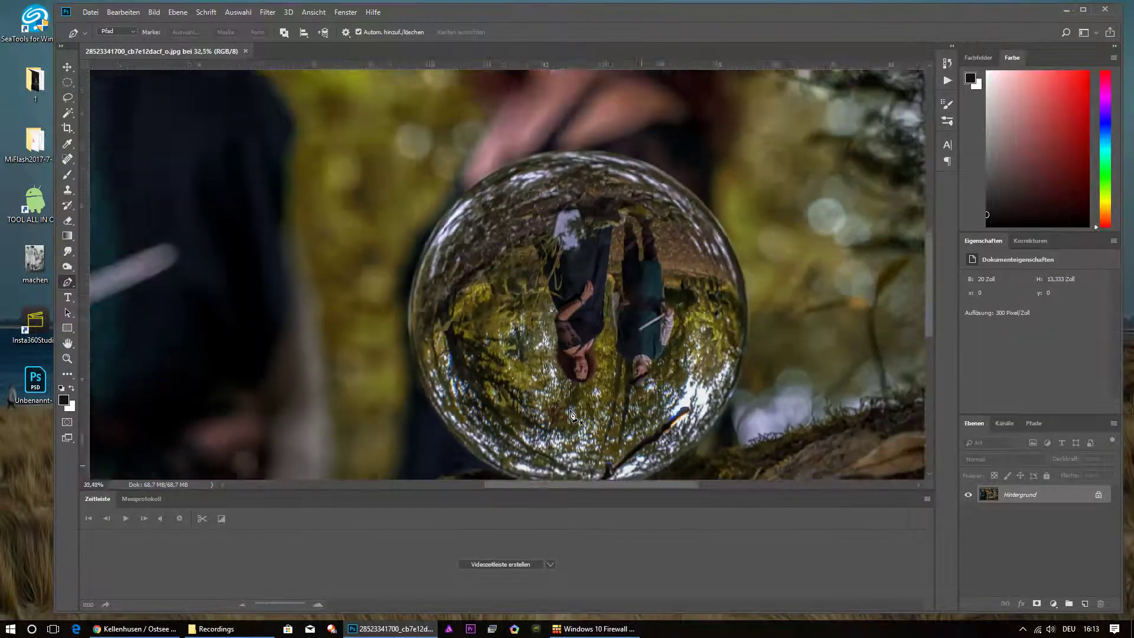
scroll(572, 419, "down", 1)
scroll(570, 434, "up", 2)
scroll(569, 438, "up", 1)
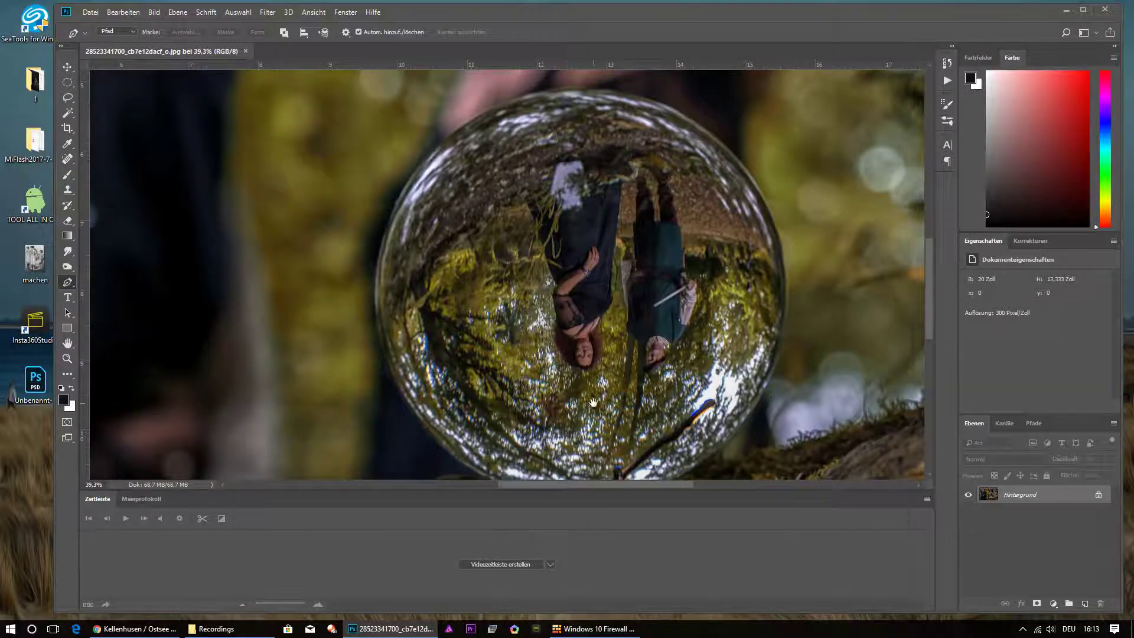
mouse_move(630, 287)
left_mouse_down()
mouse_move(546, 170)
mouse_move(759, 291)
mouse_move(709, 298)
mouse_move(690, 273)
left_mouse_up()
Zoom in further and pan to the ball's upper right edge.
scroll(689, 273, "down", 1)
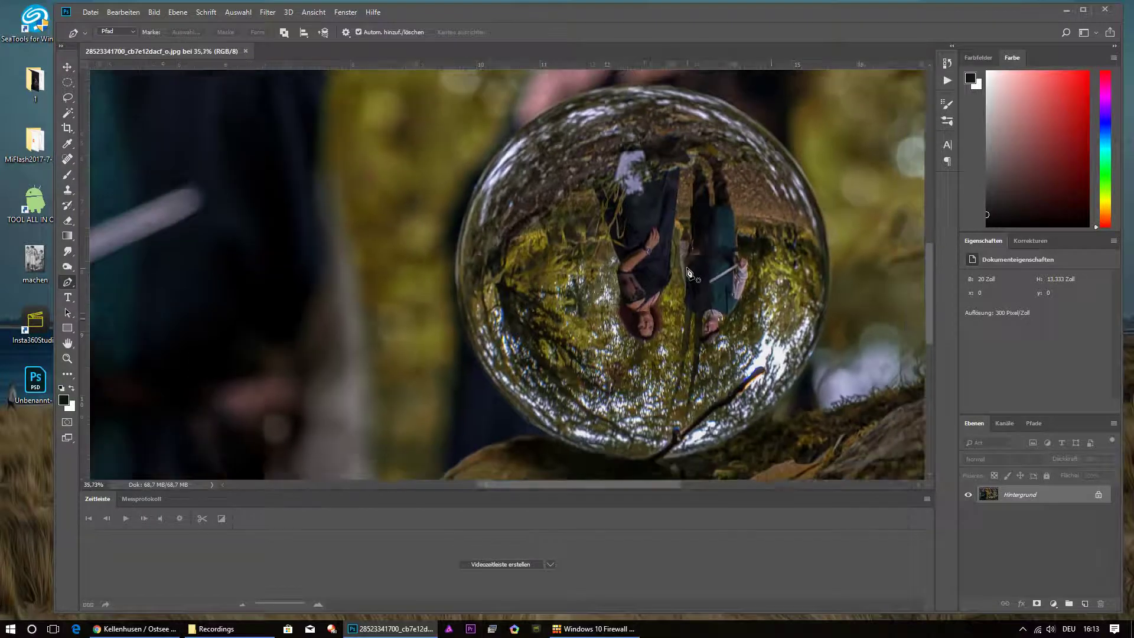
scroll(691, 269, "up", 2)
scroll(697, 254, "up", 1)
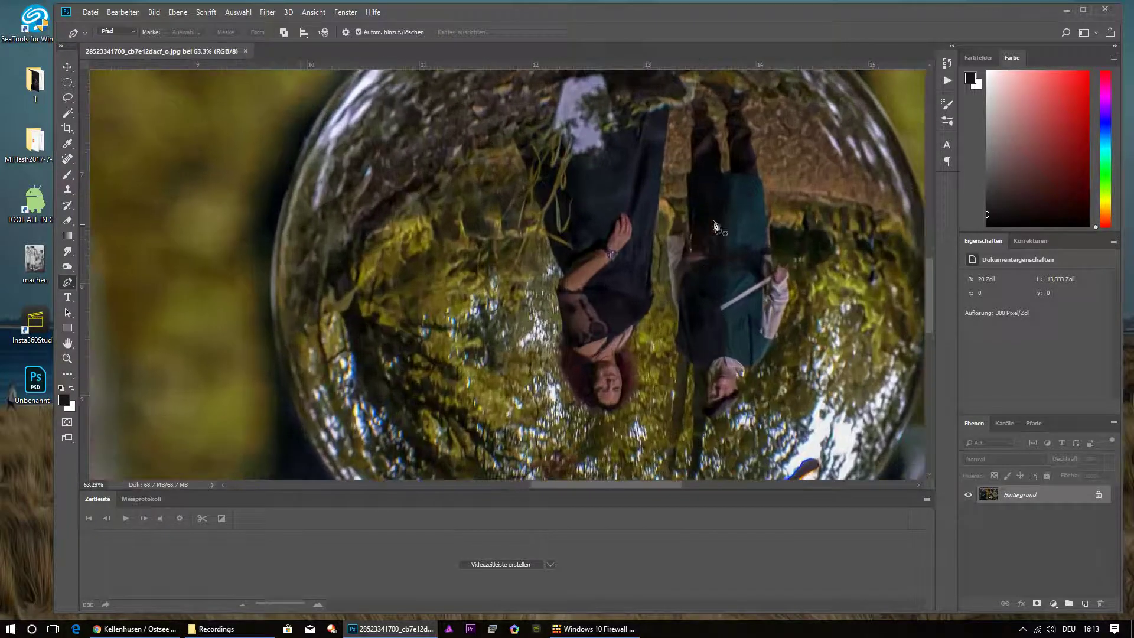
scroll(726, 184, "up", 1)
mouse_move(727, 184)
left_mouse_down()
mouse_move(666, 294)
mouse_move(582, 347)
mouse_move(541, 335)
left_mouse_up()
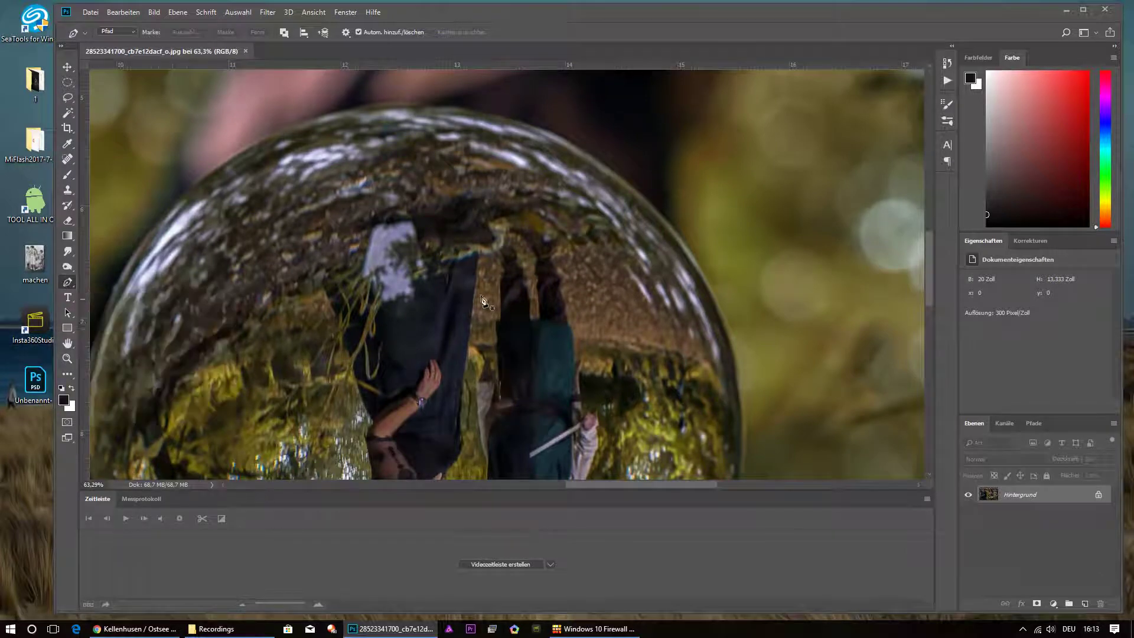
Start the Pen path at the ball's top and place anchors down its upper right edge.
left_click(654, 211)
left_click(667, 224)
left_click(672, 229)
left_click(691, 256)
left_click(705, 282)
left_click(719, 319)
left_click(731, 353)
left_click(739, 388)
left_click(739, 403)
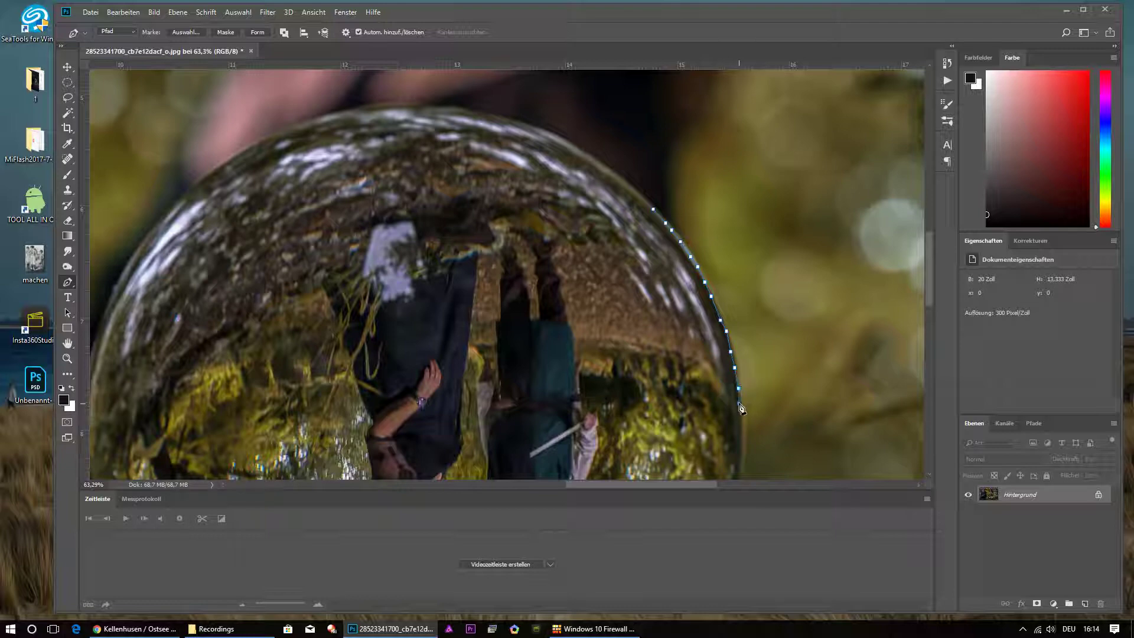
left_click(742, 441)
left_click(741, 461)
Pan down and continue anchors along the ball's lower right edge.
left_click_drag(698, 450, 699, 169)
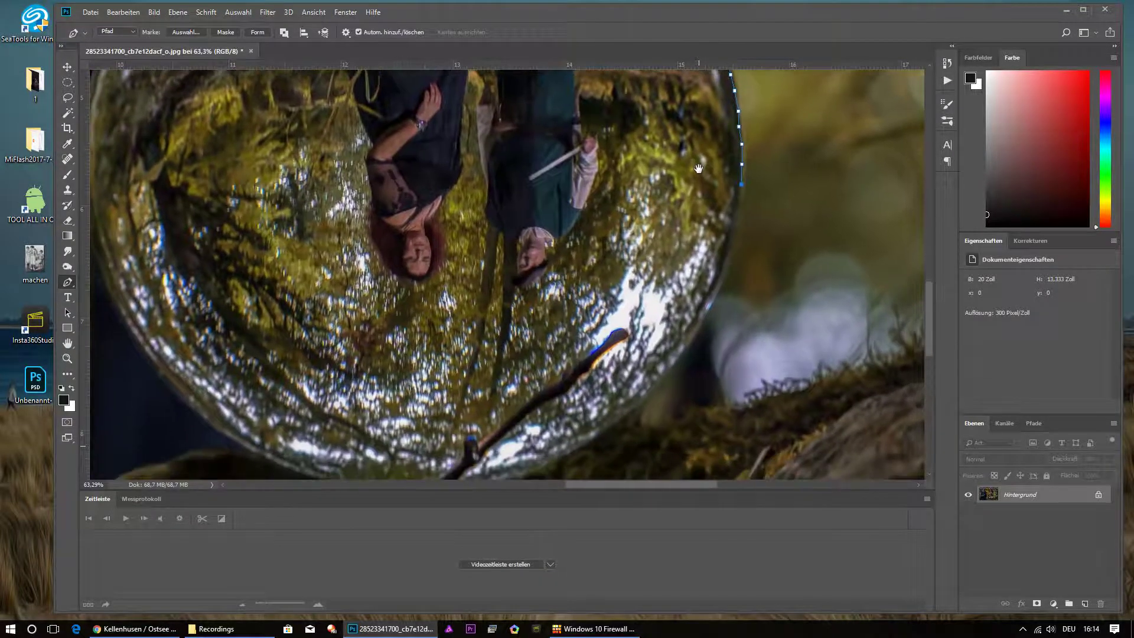
left_click(741, 202)
left_click(739, 223)
left_click(733, 243)
left_click(728, 259)
left_click(721, 281)
left_click(716, 296)
left_click(702, 322)
left_click(692, 339)
Follow the edge as it curves toward the bottom of the ball.
left_click(683, 350)
left_click(674, 370)
left_click(649, 398)
left_click(608, 429)
left_click(593, 438)
left_click(562, 458)
left_click(547, 466)
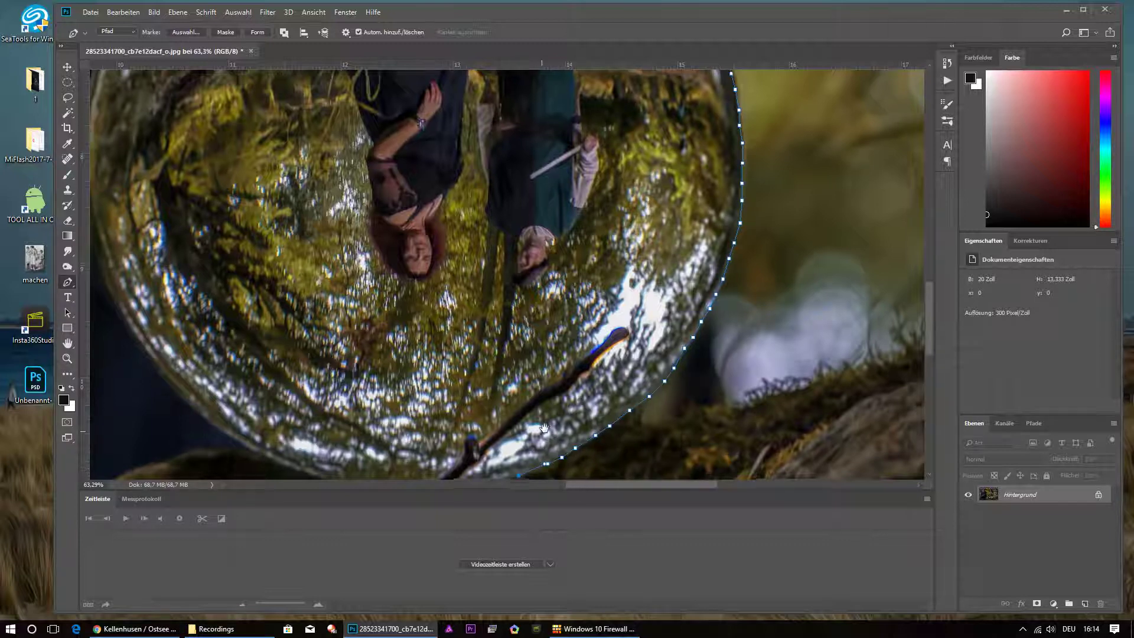
Pan to the ball's bottom and trace anchors leftward along its lower rim.
mouse_move(541, 438)
left_mouse_down()
mouse_move(589, 295)
mouse_move(604, 288)
left_mouse_up()
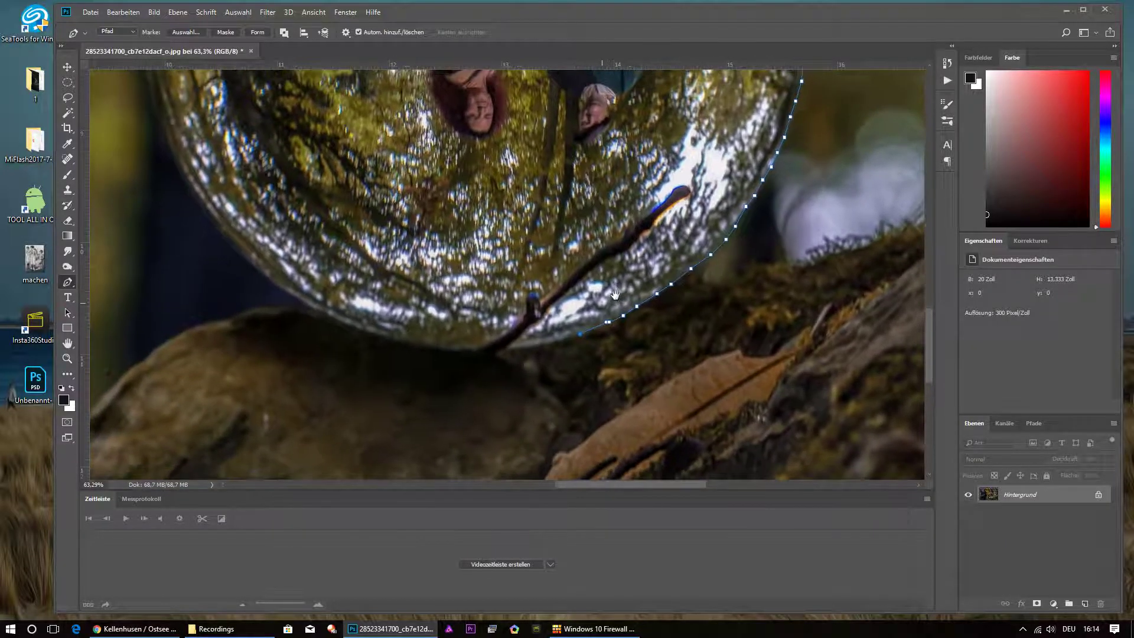
left_click(563, 341)
left_click(545, 343)
left_click(501, 352)
left_click(438, 352)
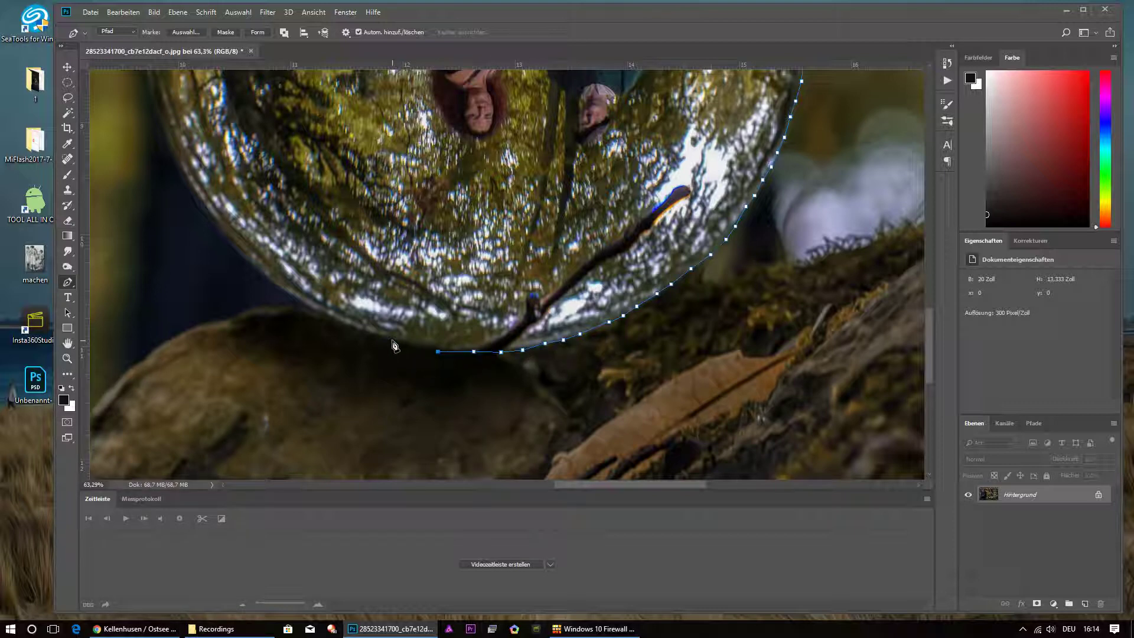
left_click(392, 341)
left_click(335, 321)
left_click(297, 302)
left_click(277, 286)
left_click(252, 268)
Pan to the left side and trace anchors up the ball's left edge toward the top.
mouse_move(274, 175)
left_mouse_down()
mouse_move(477, 402)
mouse_move(468, 393)
left_mouse_up()
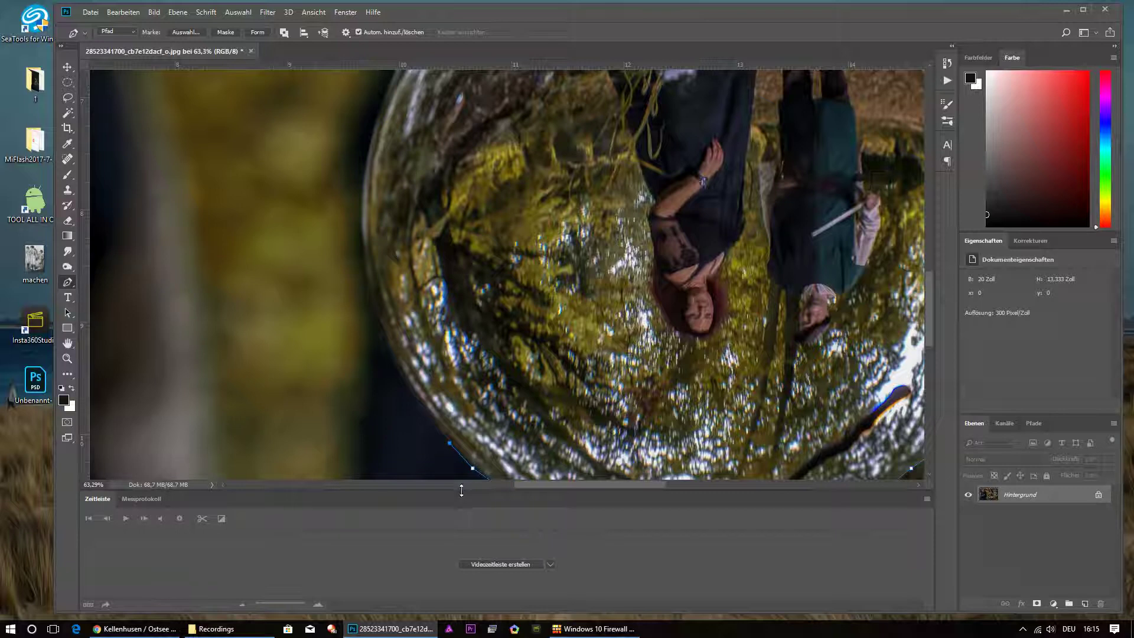
left_click(422, 407)
left_click(395, 360)
left_click(381, 331)
left_click(373, 306)
left_click(367, 280)
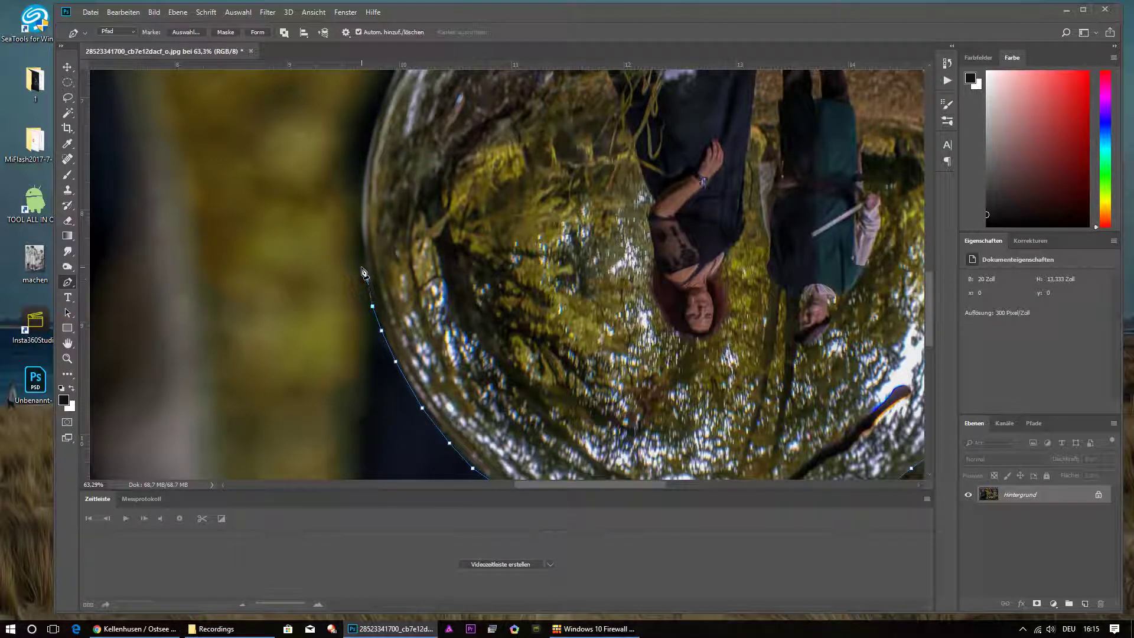
left_click(362, 258)
left_click(361, 231)
left_click(359, 199)
left_click(370, 154)
left_click(377, 129)
left_click(385, 107)
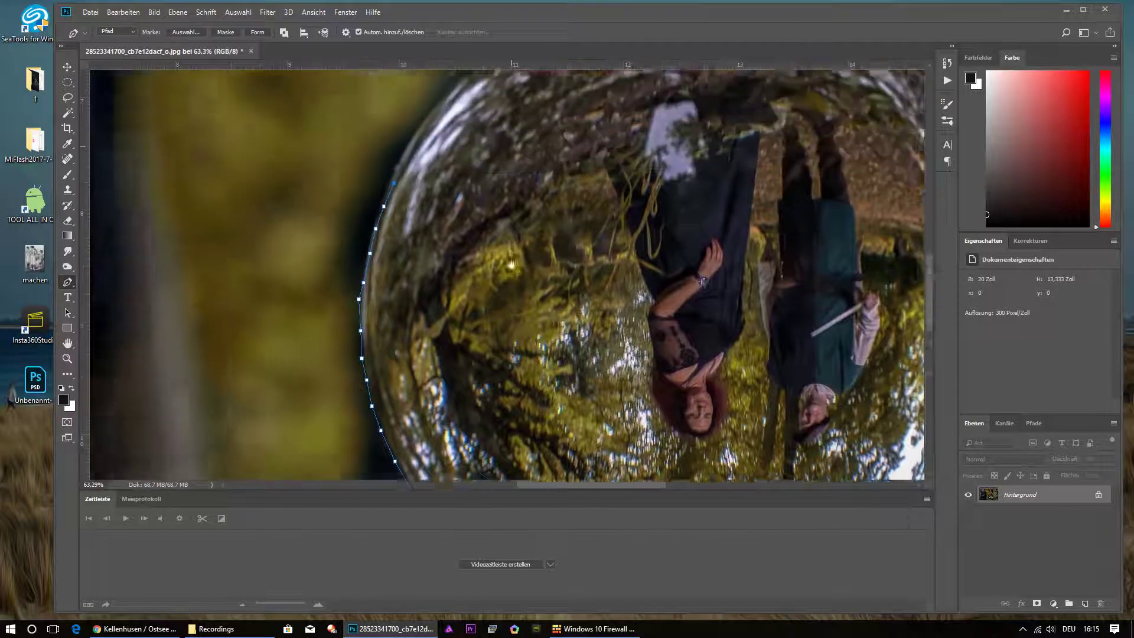
Pan to the top and trace anchors from the upper left edge across the ball's top.
left_click_drag(507, 147, 520, 440)
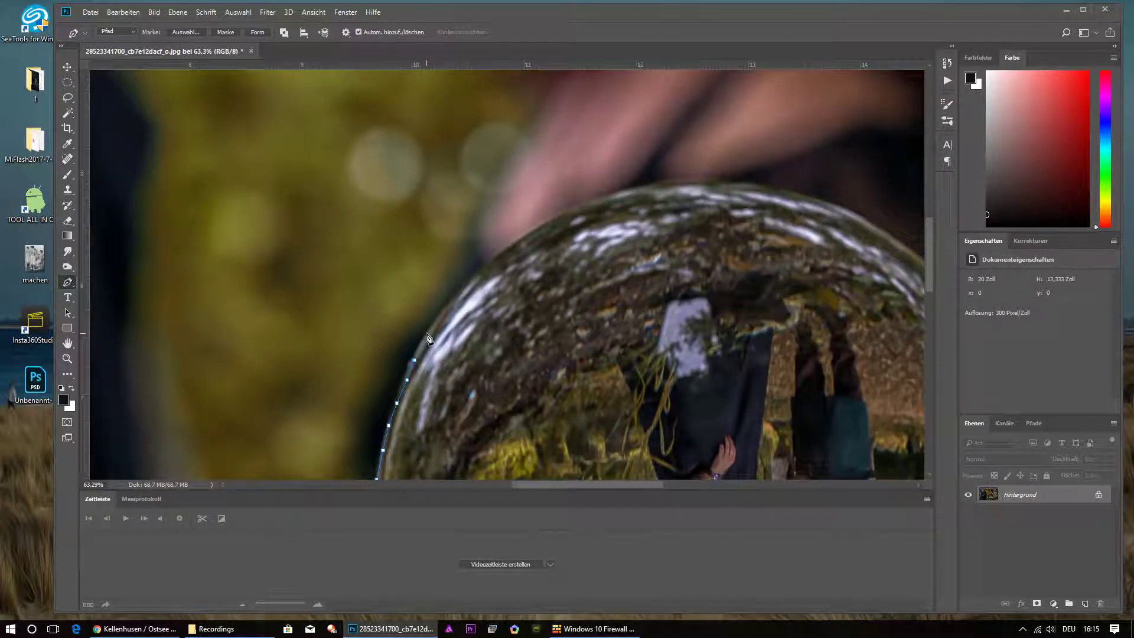
left_click(426, 334)
left_click(445, 306)
left_click(460, 288)
left_click(476, 270)
left_click(513, 241)
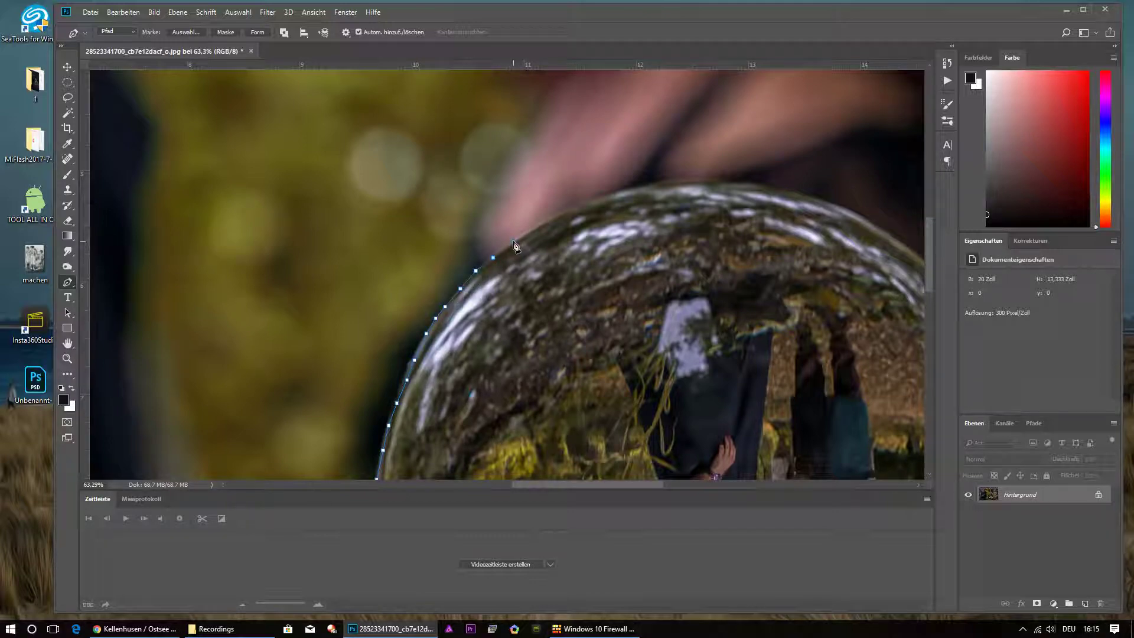
left_click(557, 220)
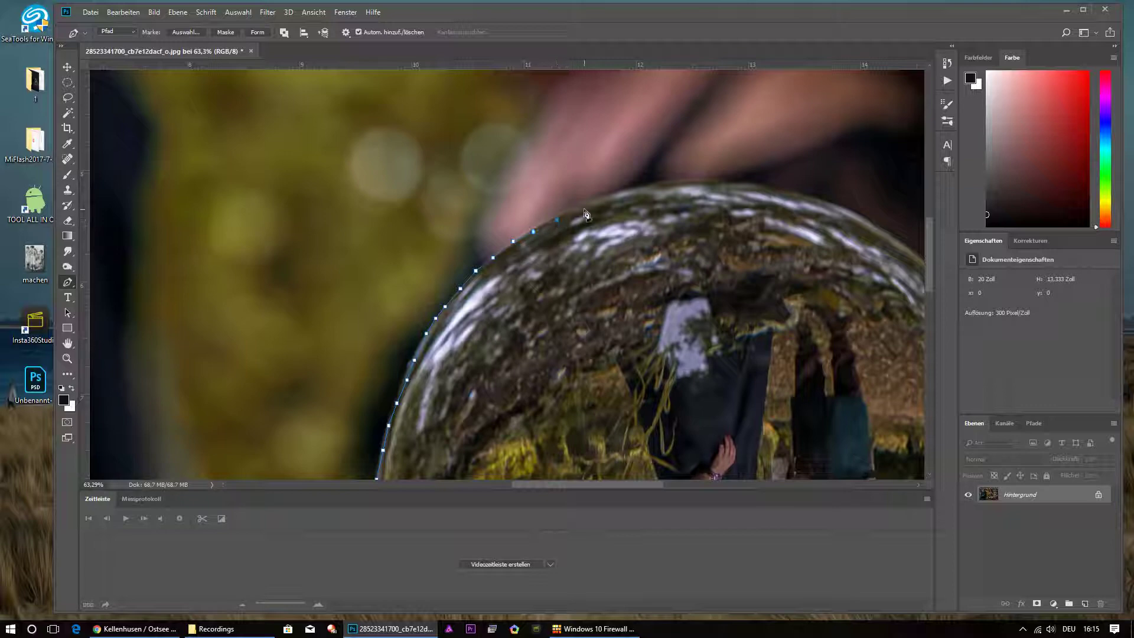
left_click(613, 195)
left_click(678, 183)
left_click(713, 185)
Pan right and trace down the upper right edge to close the path.
left_click_drag(791, 235, 597, 207)
left_click(549, 158)
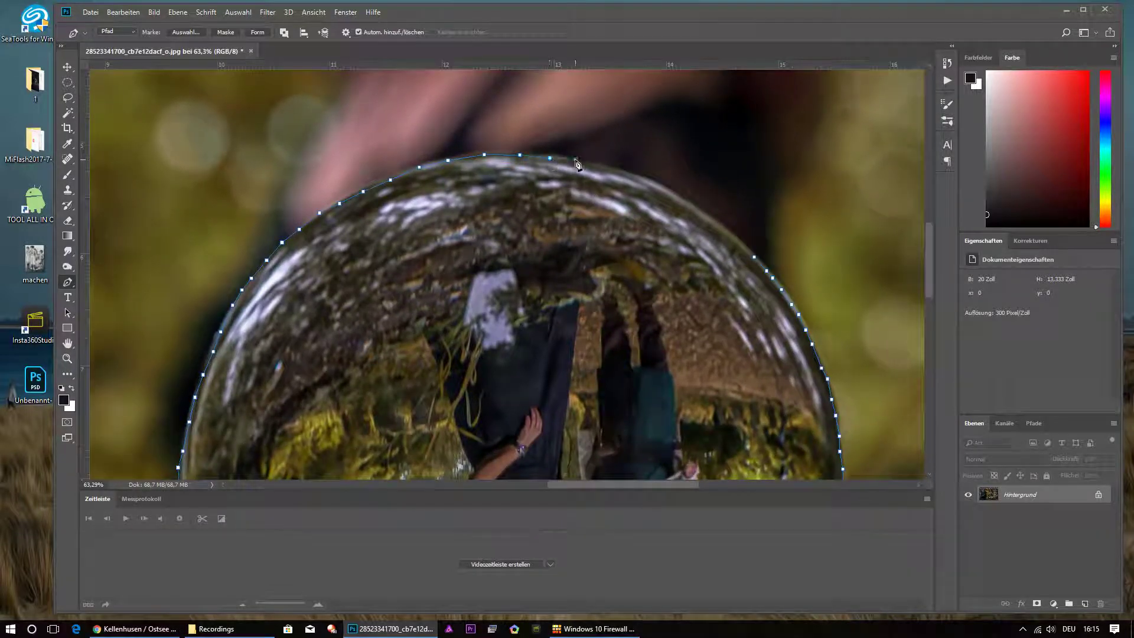
left_click(575, 159)
left_click(603, 166)
left_click(652, 180)
left_click(688, 204)
left_click(713, 219)
Convert the closed Pen path into a selection around the glass ball.
right_click(573, 304)
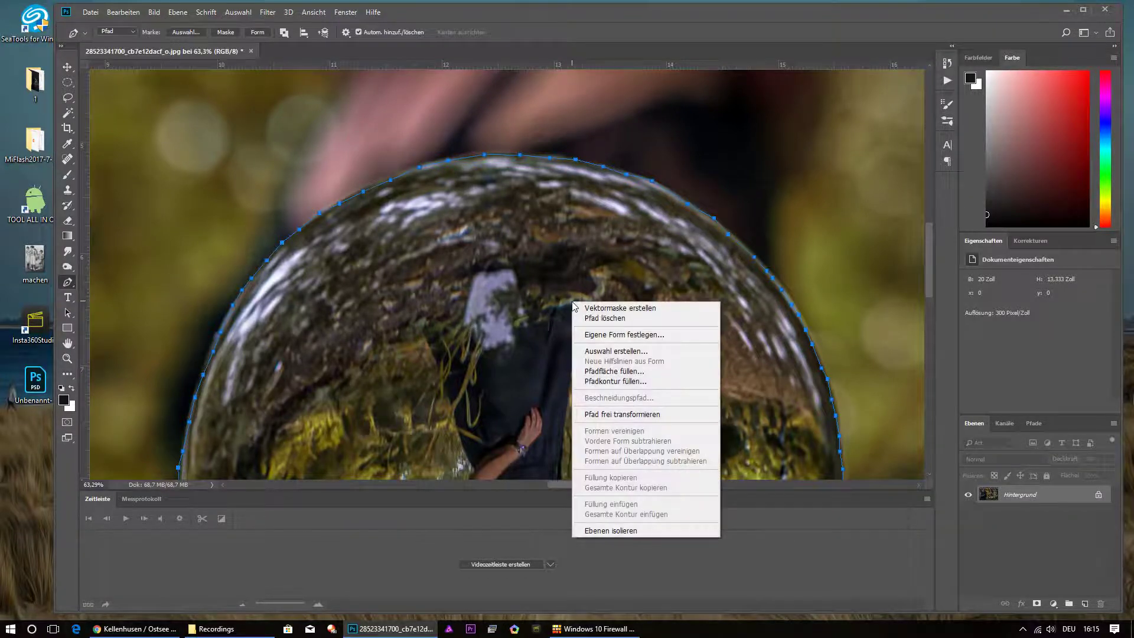
left_click(616, 351)
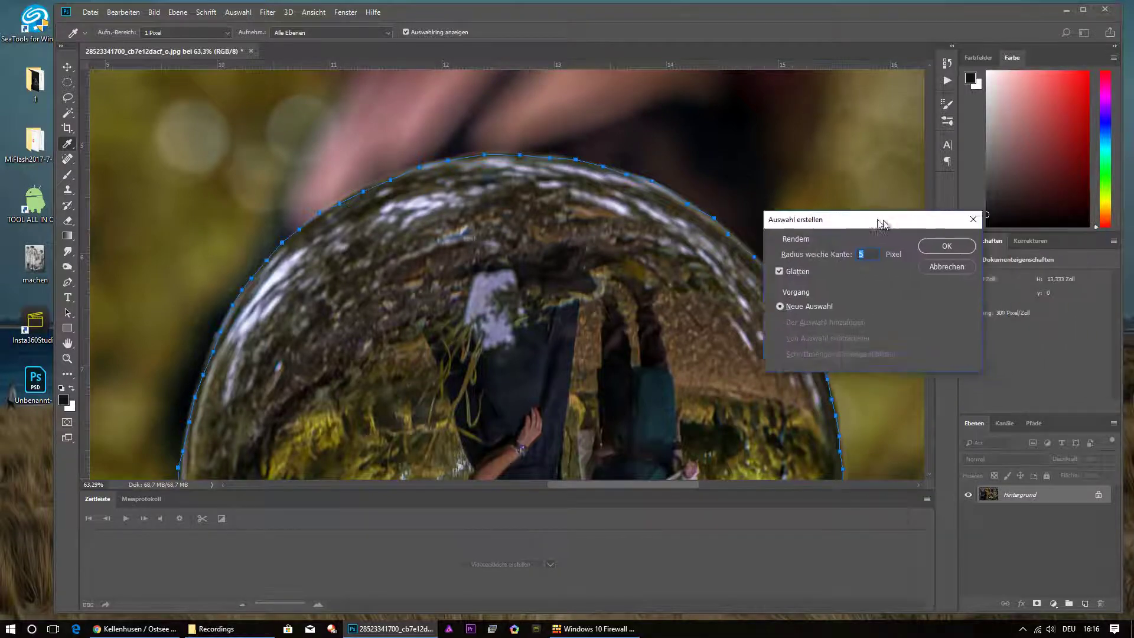
left_click_drag(880, 221, 605, 219)
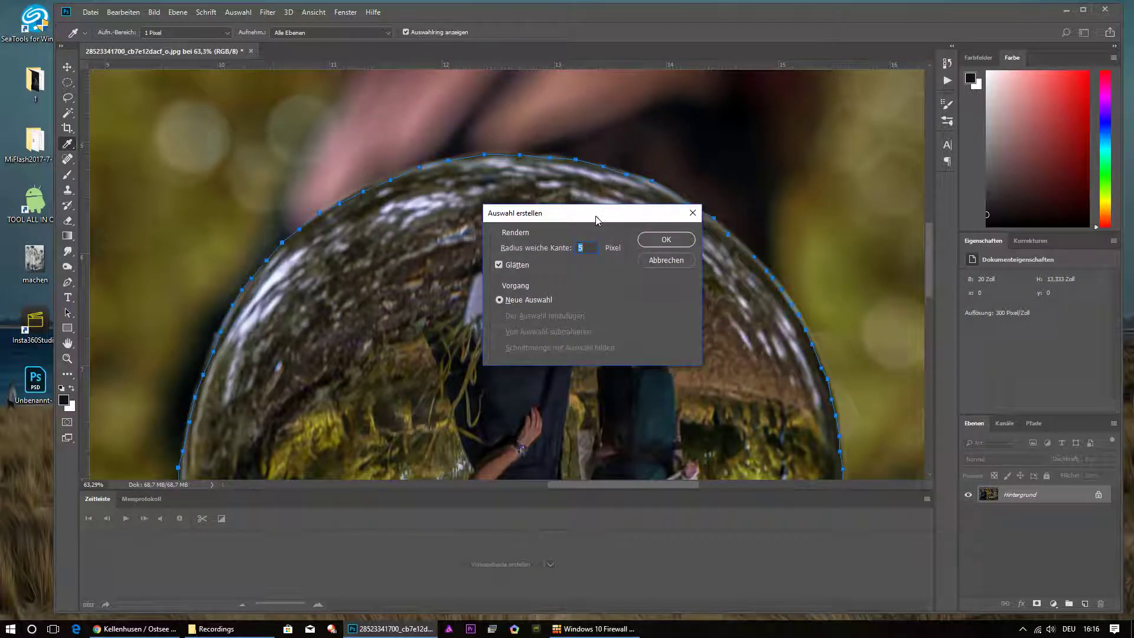
left_click_drag(603, 213, 558, 194)
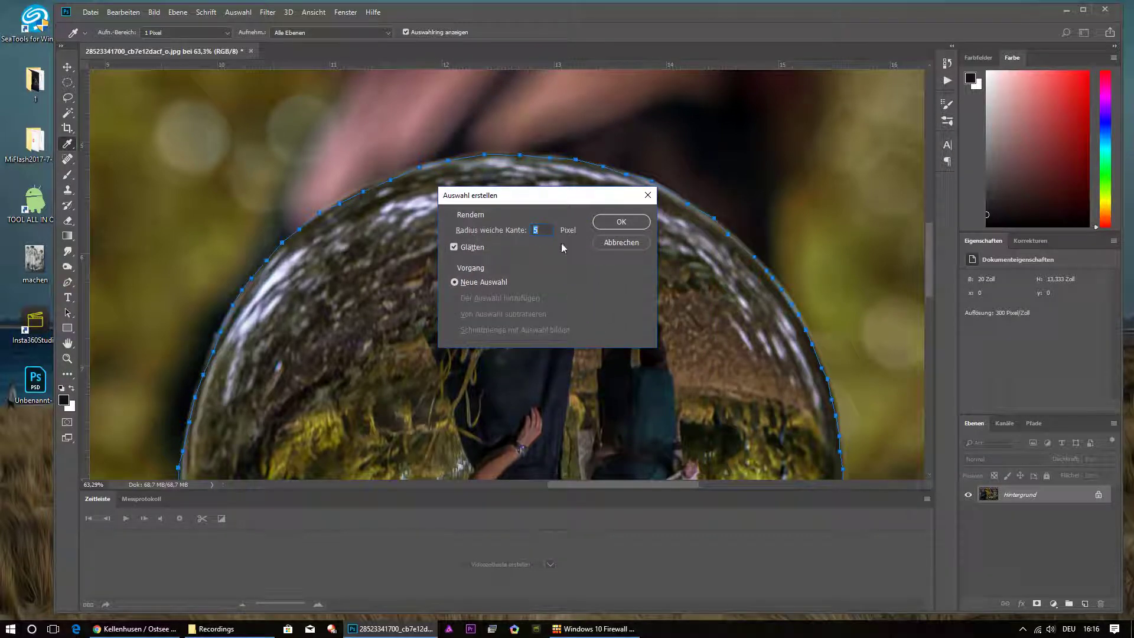
left_click(624, 224)
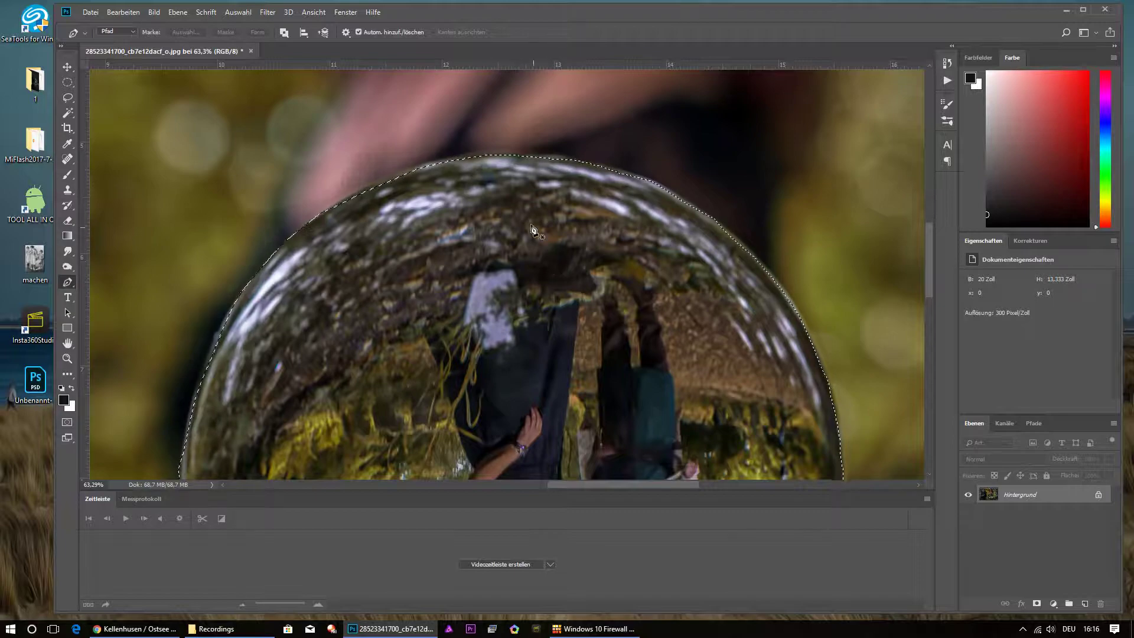
Zoom in and out to check the selection's edge around the ball.
scroll(579, 268, "up", 1)
scroll(611, 286, "down", 2)
scroll(611, 286, "down", 1)
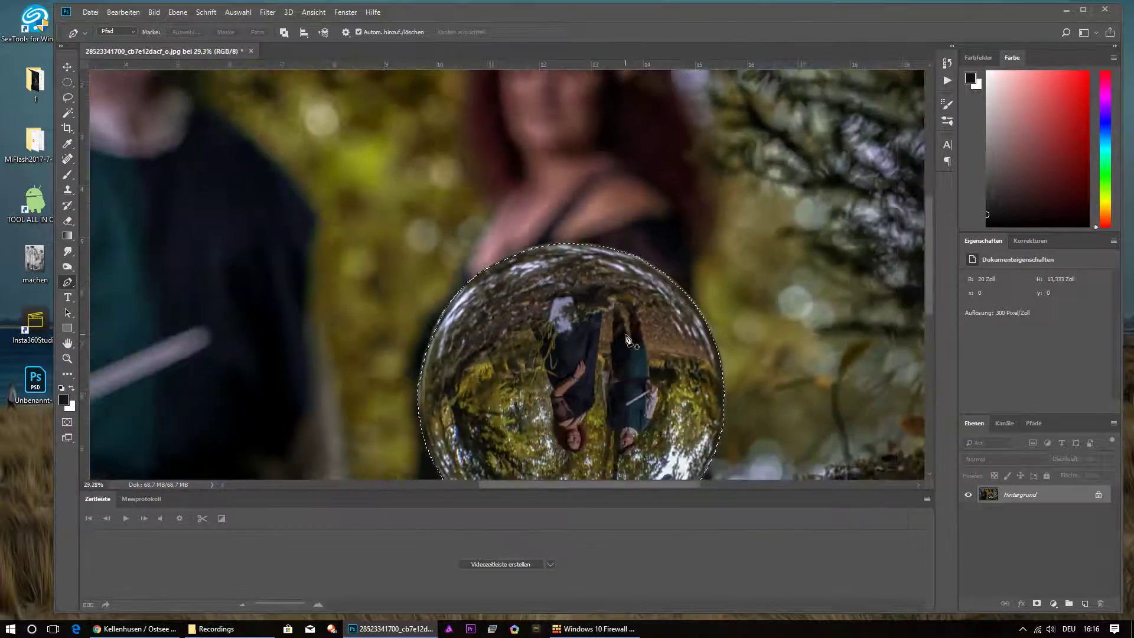
scroll(591, 325, "down", 1)
scroll(563, 364, "up", 1)
scroll(561, 363, "down", 1)
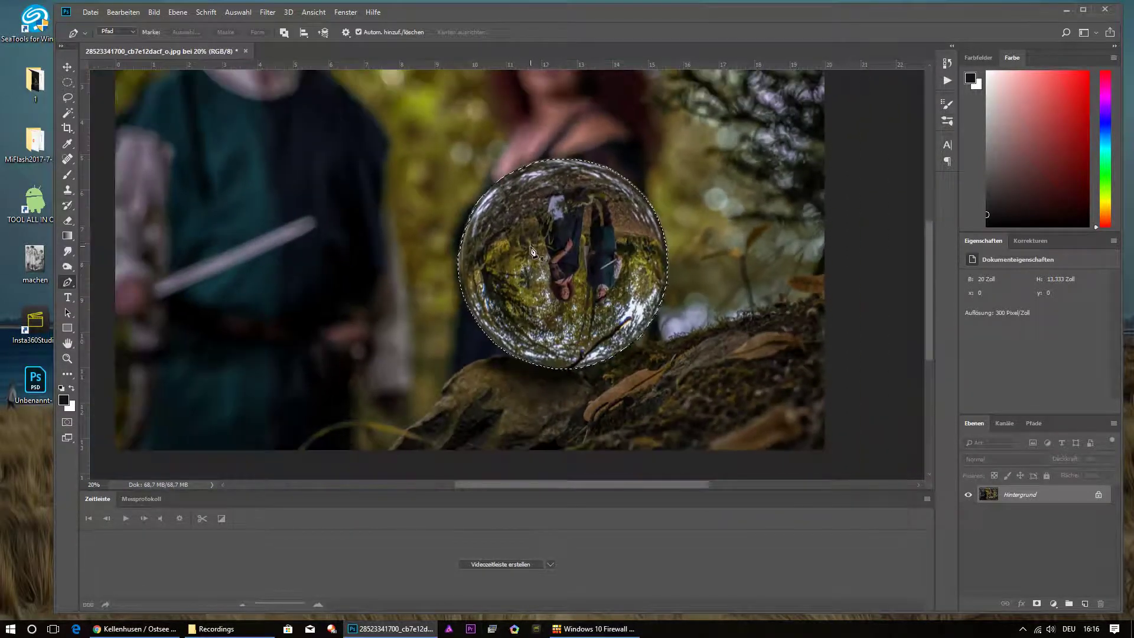
scroll(537, 251, "up", 1)
scroll(540, 236, "up", 1)
scroll(490, 189, "up", 1)
scroll(499, 206, "up", 1)
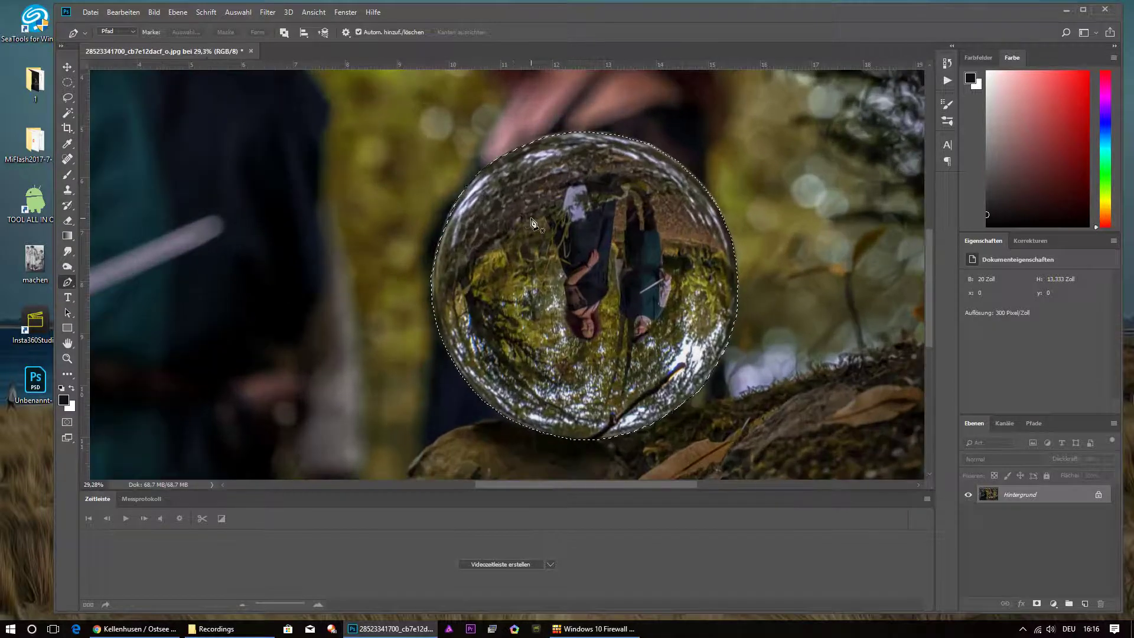
scroll(541, 228, "up", 1)
scroll(552, 229, "up", 1)
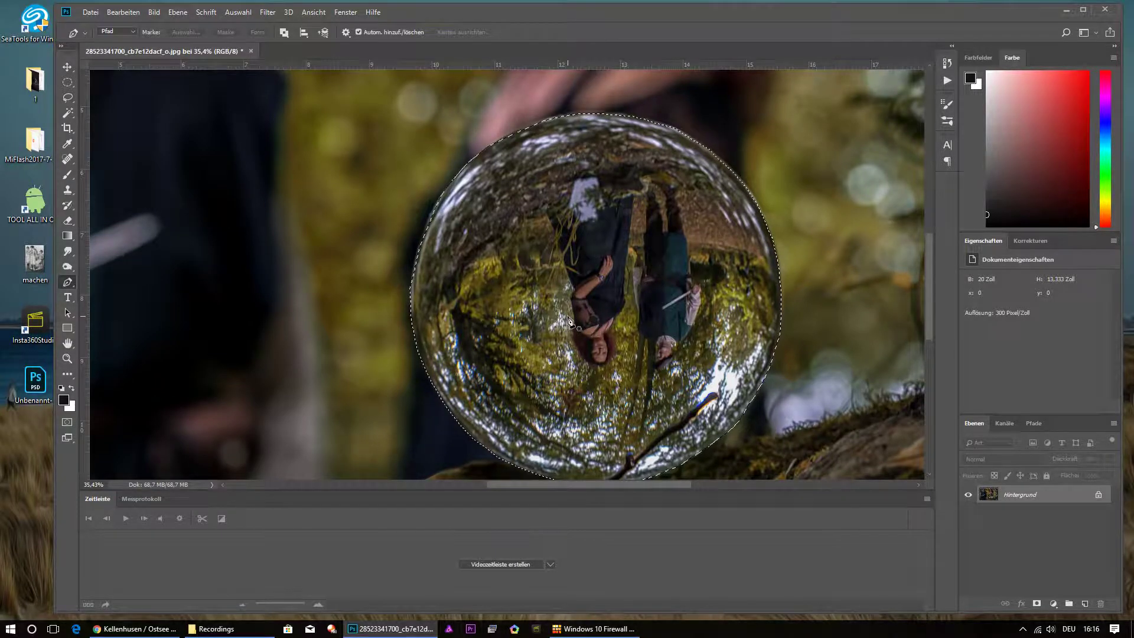
Copy the selected ball onto new layer Ebene 1 and hide the Hintergrund layer.
key("ctrl+j")
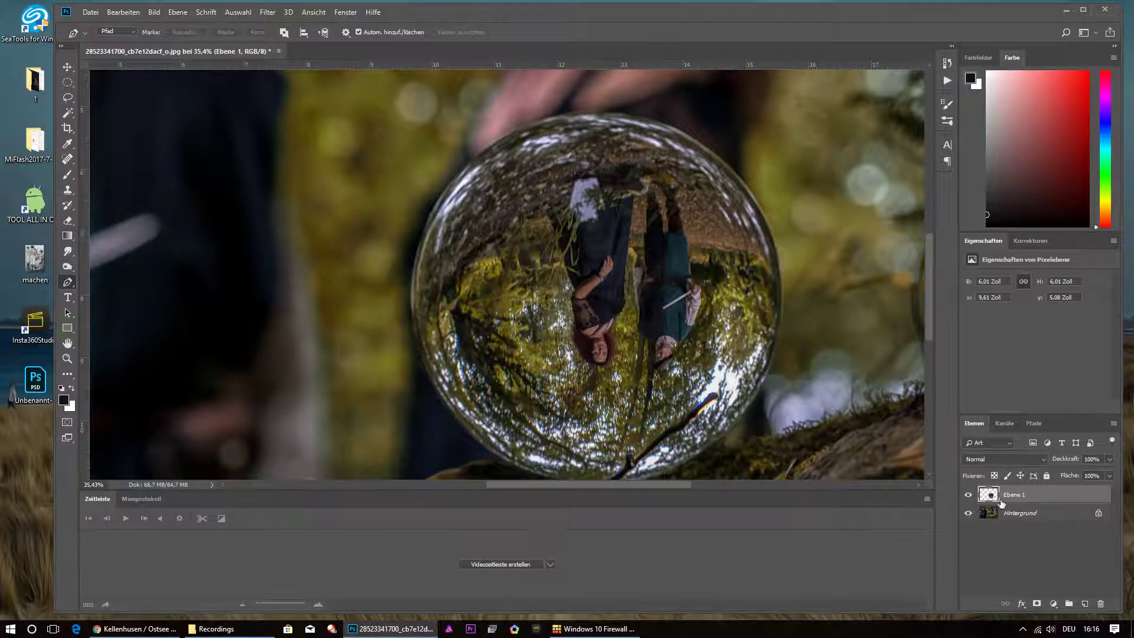
left_click(969, 514)
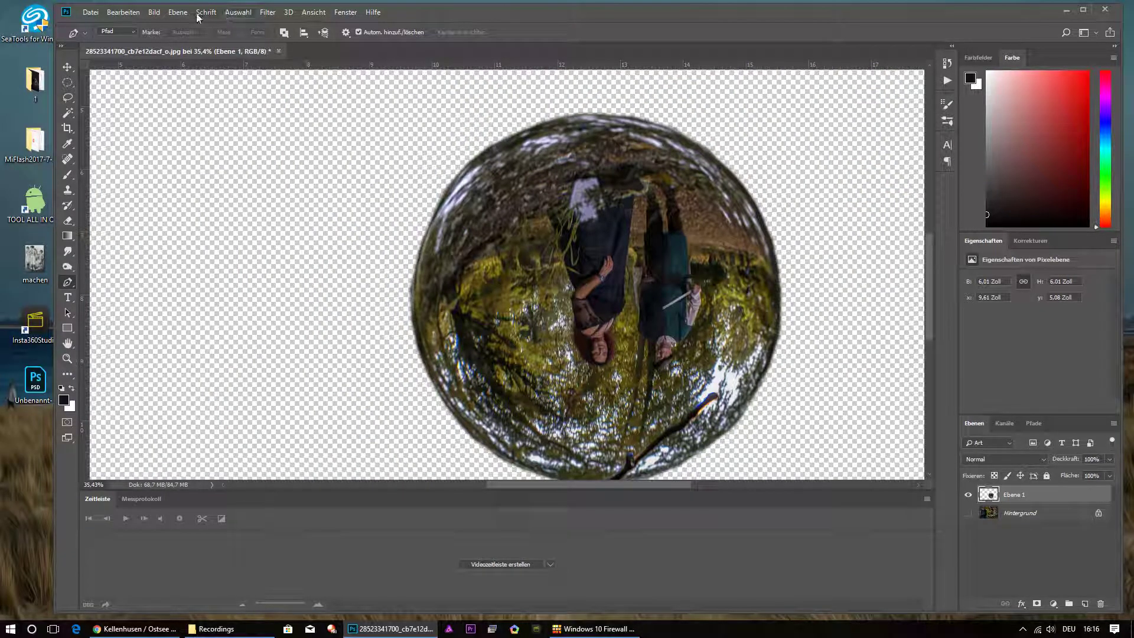
left_click(116, 13)
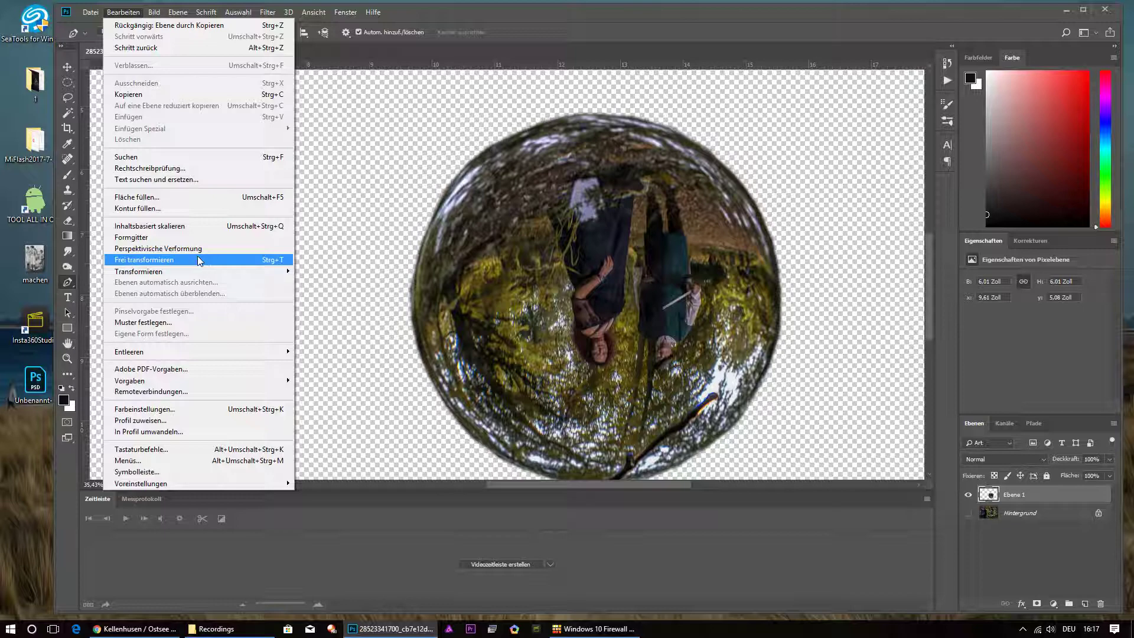
mouse_move(139, 272)
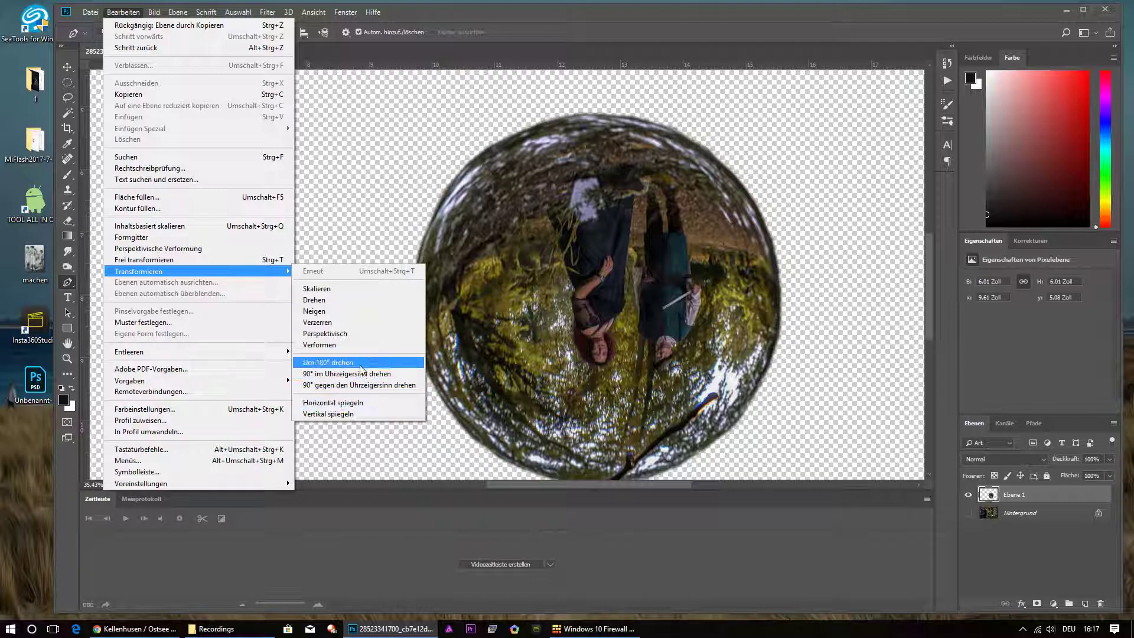
Rotate Ebene 1 by 180° and make the Hintergrund layer visible again.
left_click(330, 362)
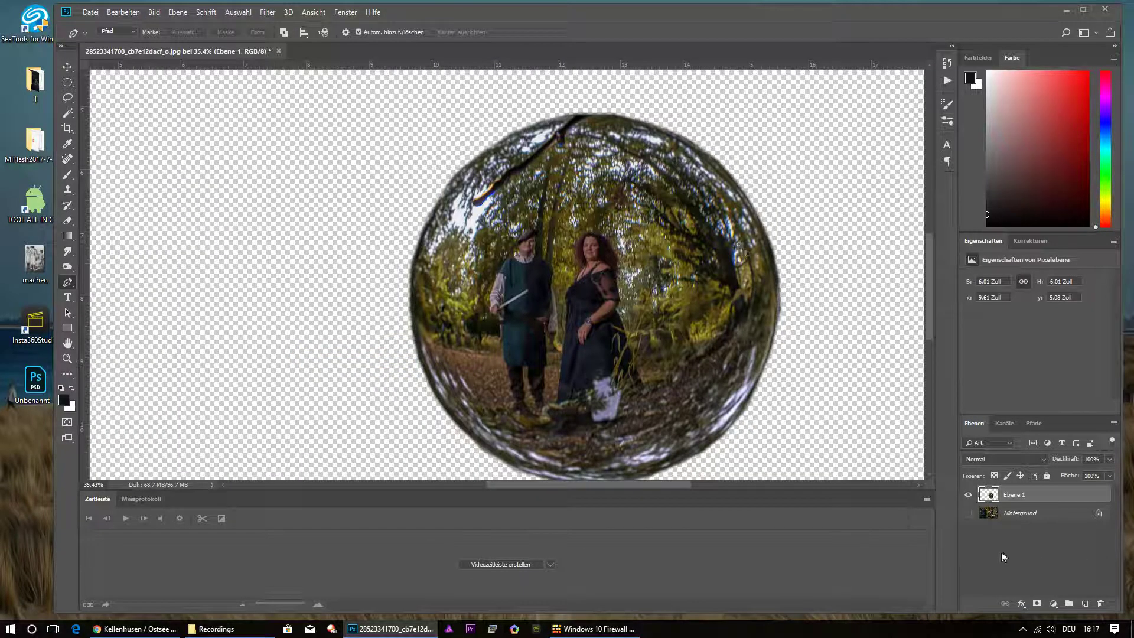
left_click(967, 513)
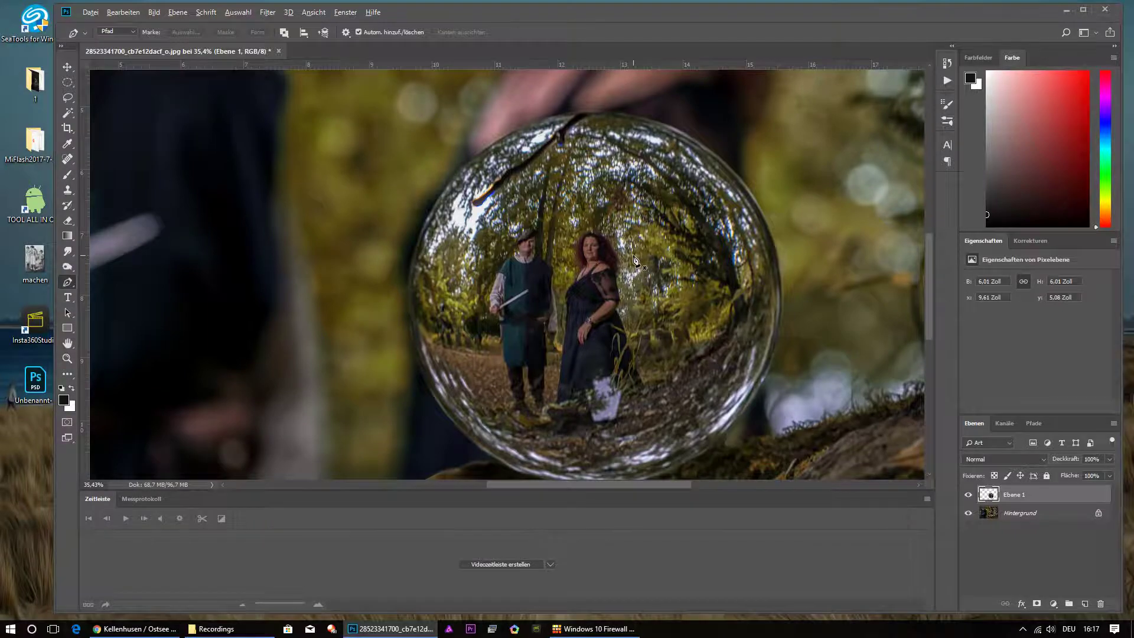
scroll(636, 260, "down", 2)
scroll(679, 251, "down", 1)
scroll(682, 248, "down", 1)
scroll(682, 245, "down", 1)
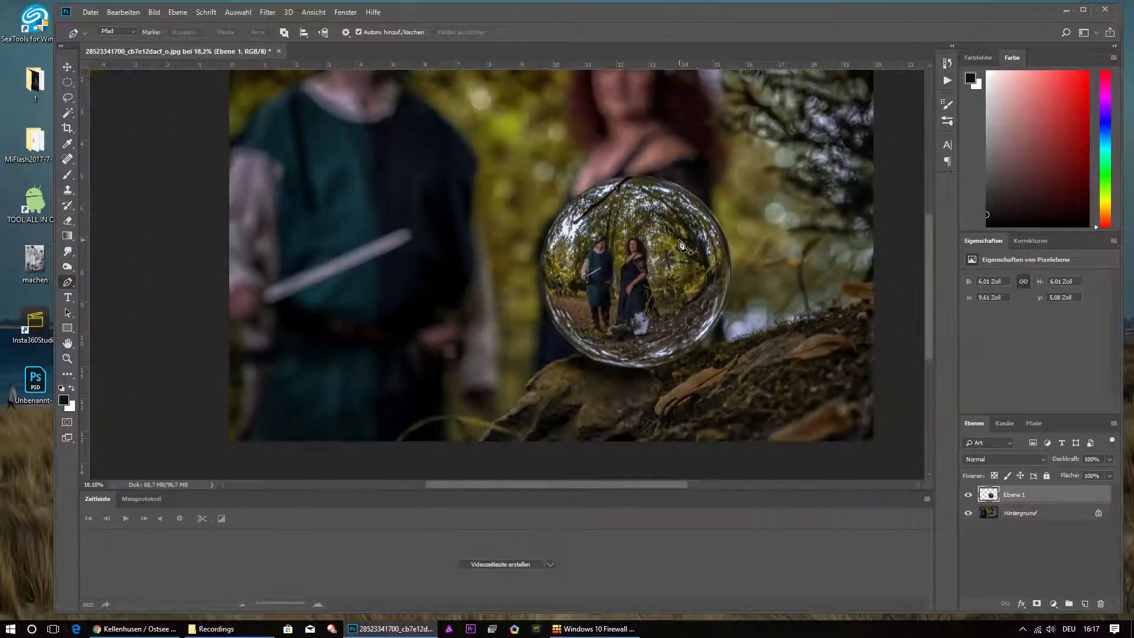
scroll(682, 245, "down", 2)
scroll(649, 225, "up", 1)
scroll(618, 201, "down", 1)
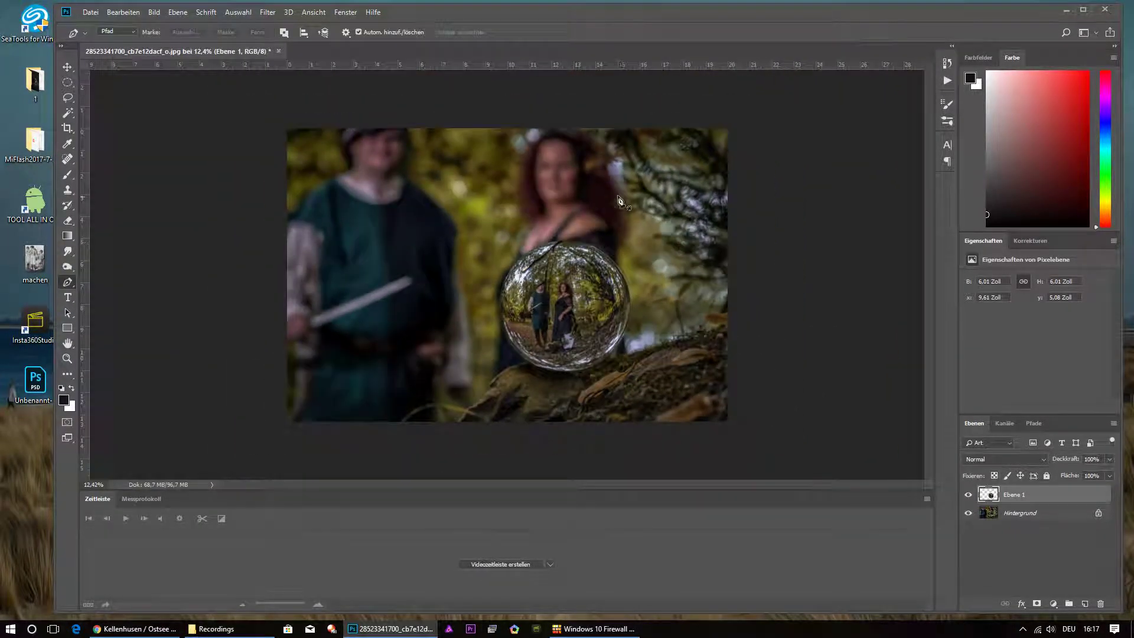
scroll(500, 212, "up", 1)
scroll(500, 218, "down", 1)
scroll(505, 225, "up", 2)
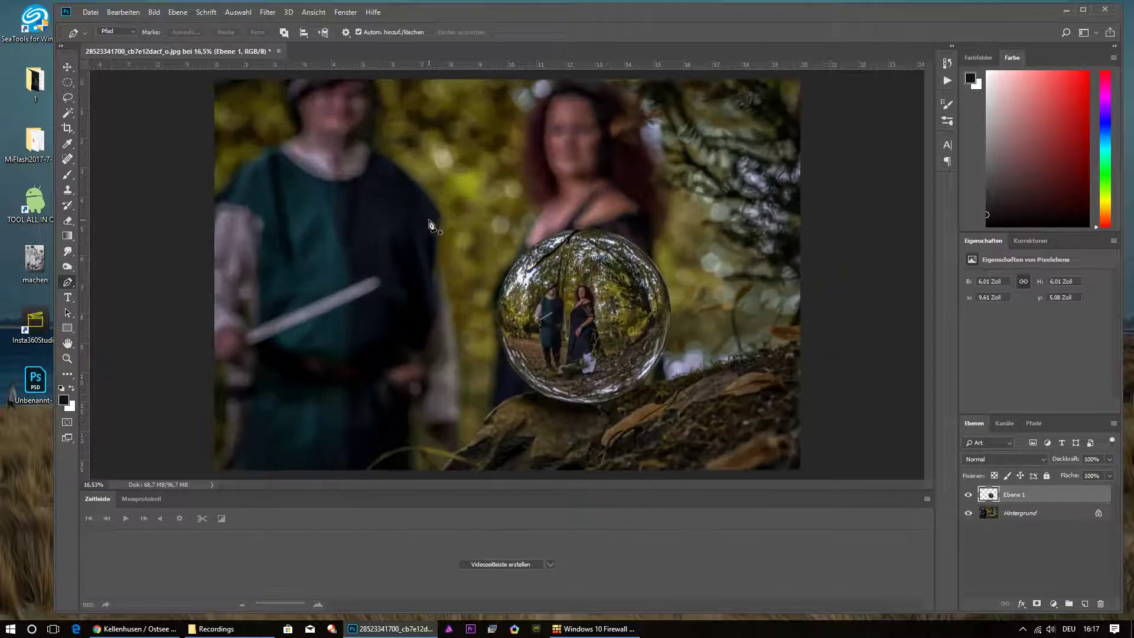
scroll(430, 224, "down", 1)
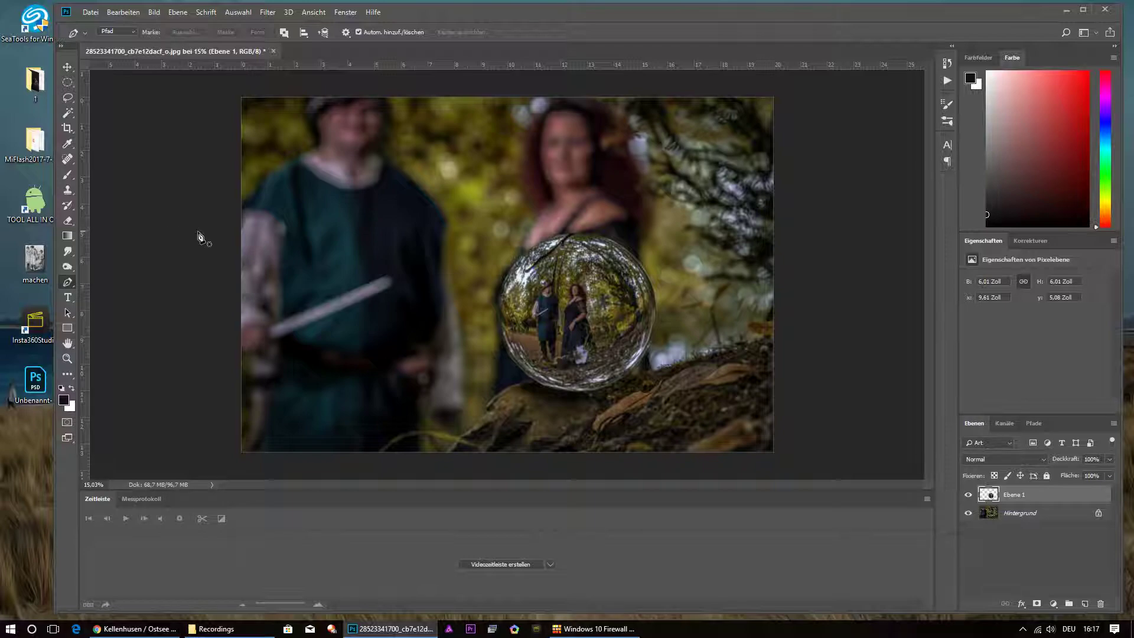
Zoom out to view the whole photo with the upright reflected couple.
scroll(282, 140, "down", 1)
scroll(283, 139, "down", 1)
scroll(551, 277, "up", 2)
scroll(550, 277, "up", 3)
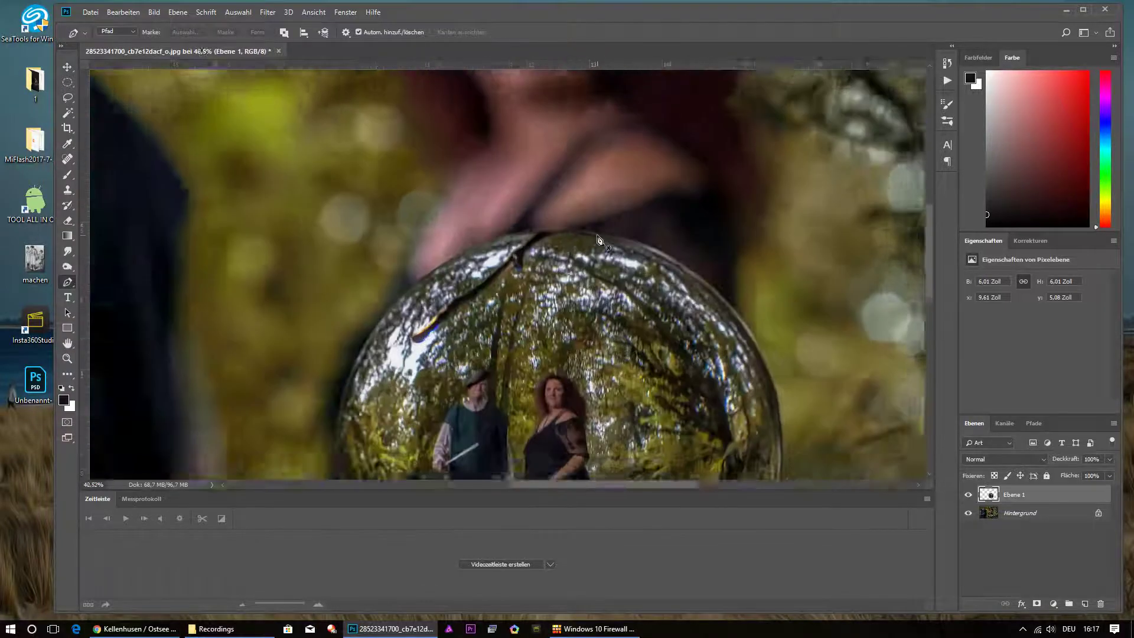
scroll(550, 278, "up", 2)
scroll(536, 257, "down", 1)
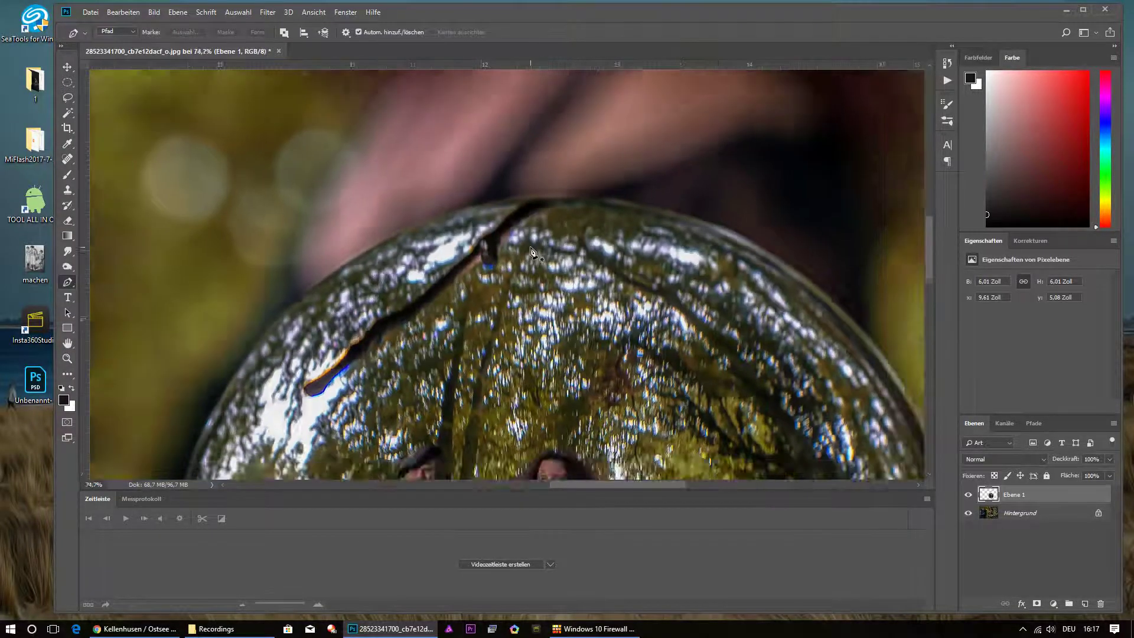
scroll(536, 258, "down", 1)
scroll(536, 258, "down", 1)
scroll(536, 258, "down", 1)
scroll(531, 258, "down", 1)
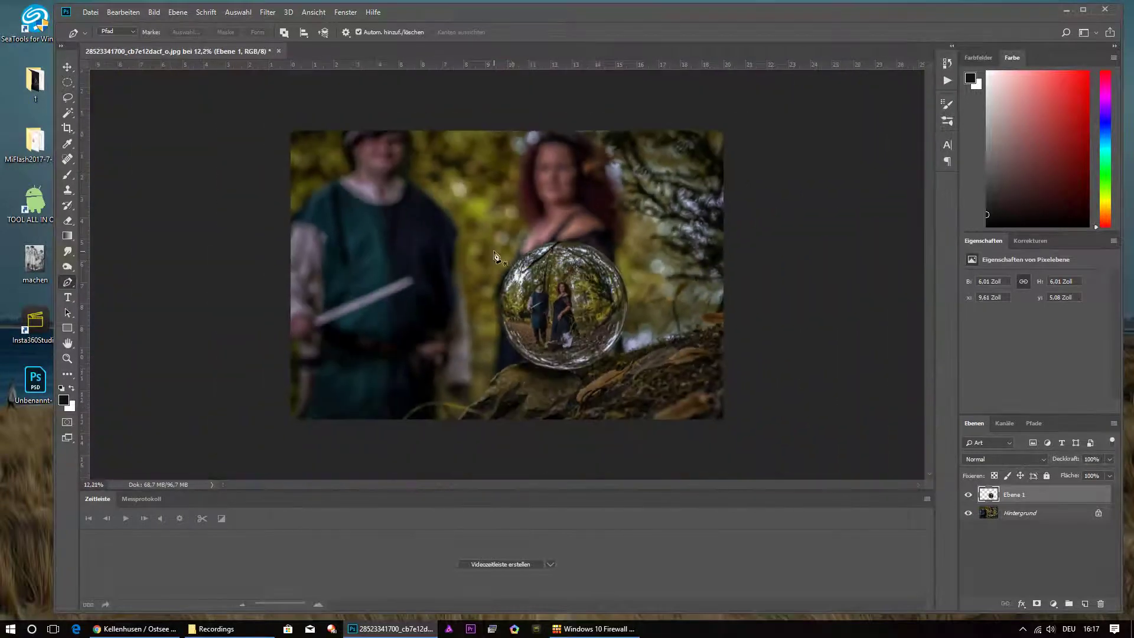
scroll(496, 258, "up", 1)
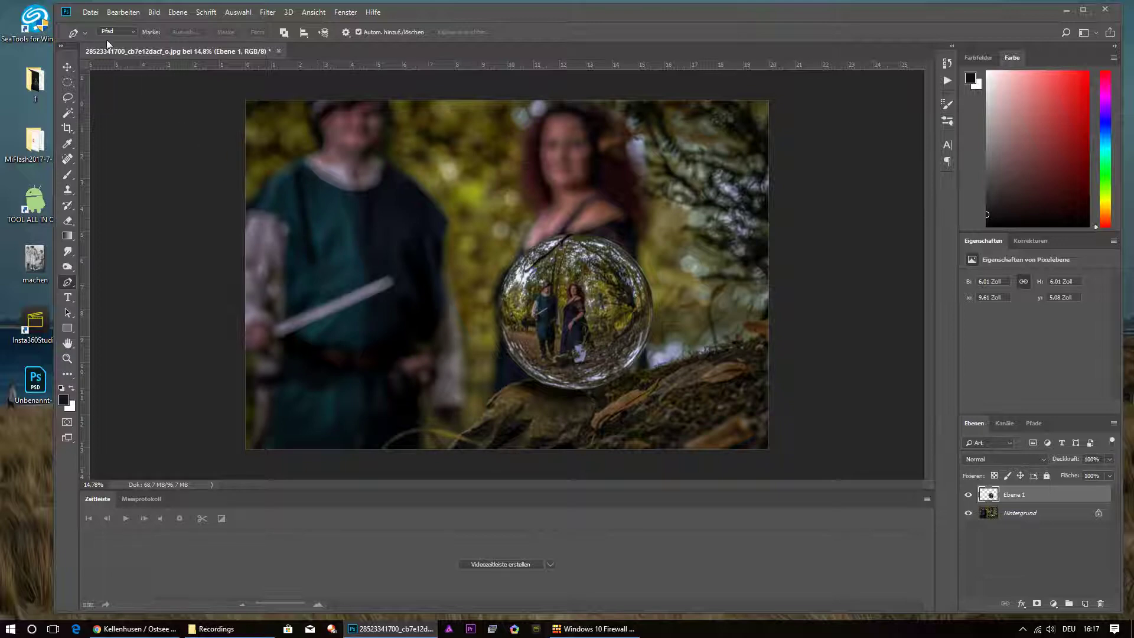
Save the image as JPEG 'test' via Speichern unter, then close Photoshop discarding the layered document.
left_click(90, 12)
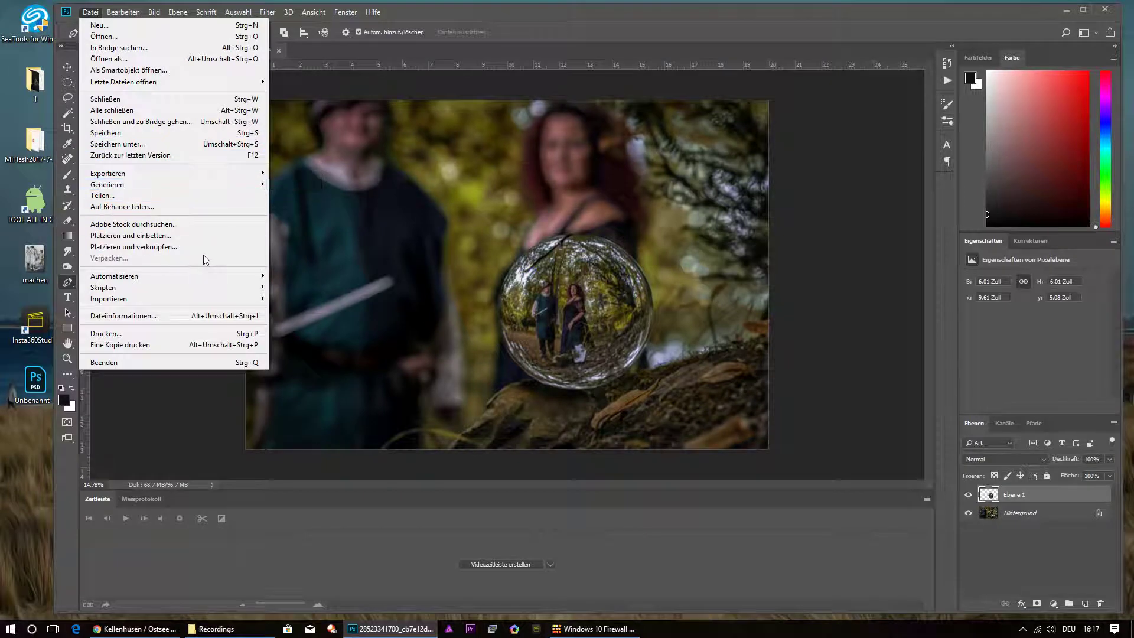
left_click(142, 149)
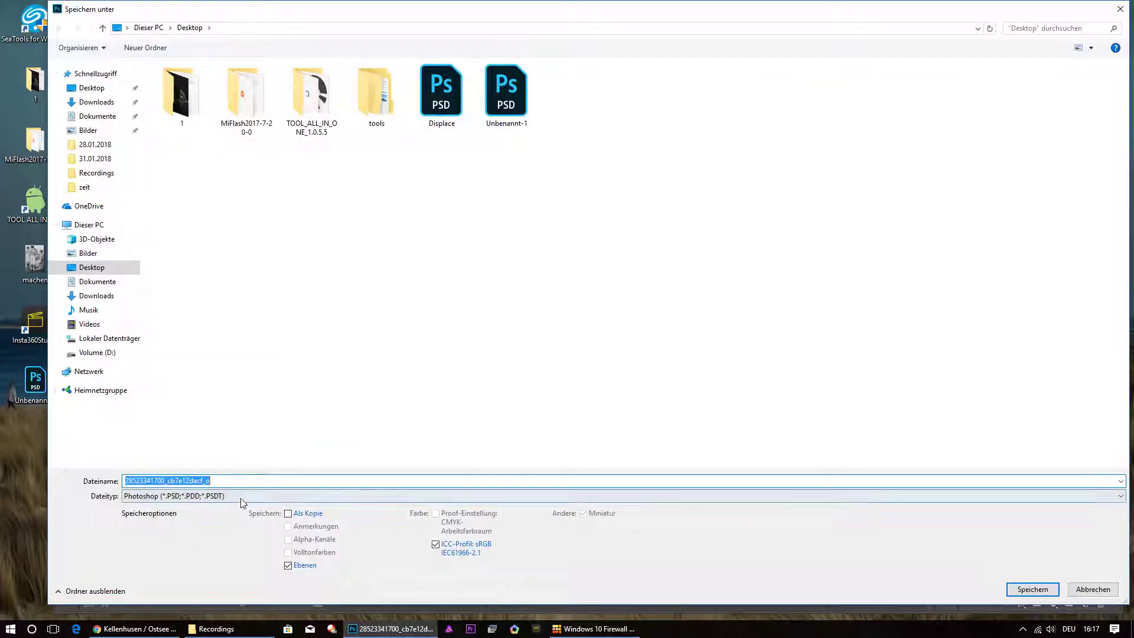
left_click(178, 497)
left_click(205, 379)
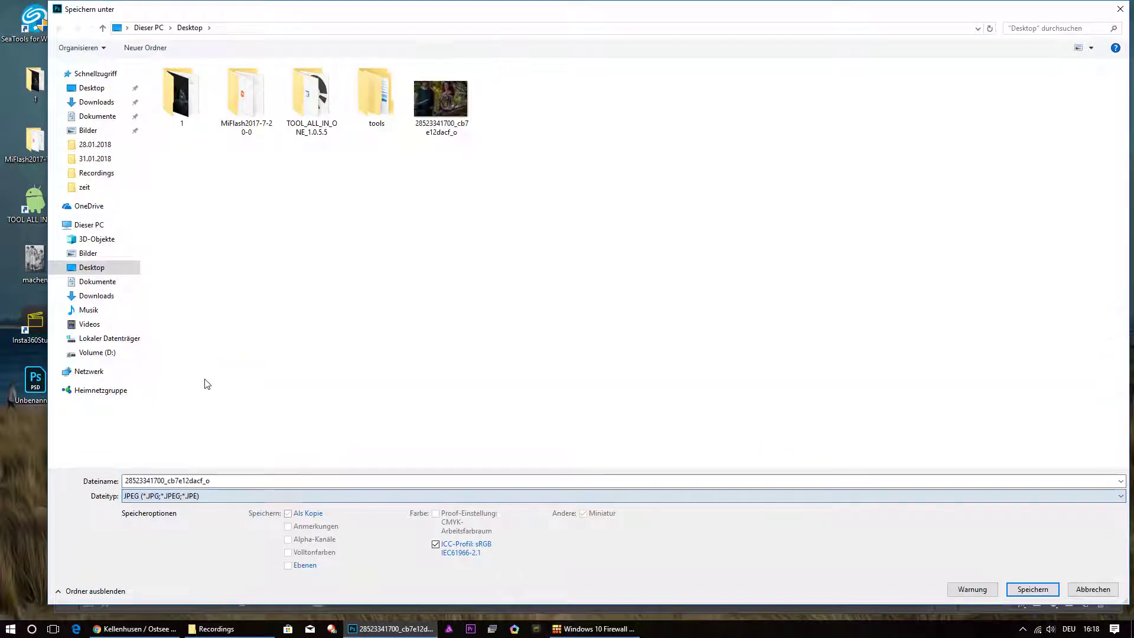
double_click(224, 483)
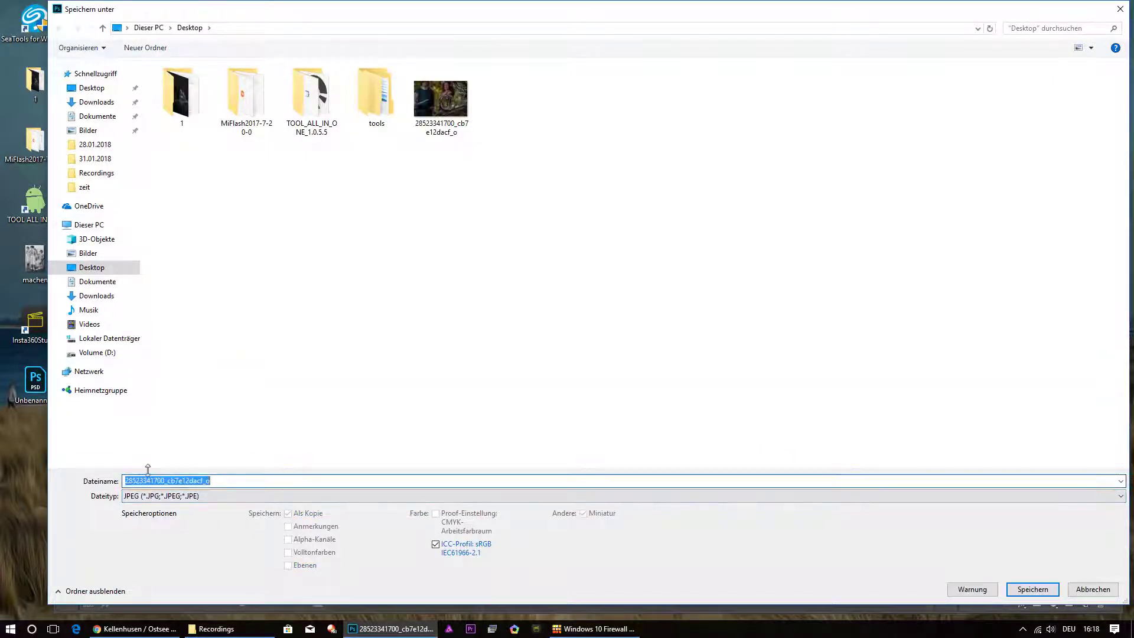
type("test")
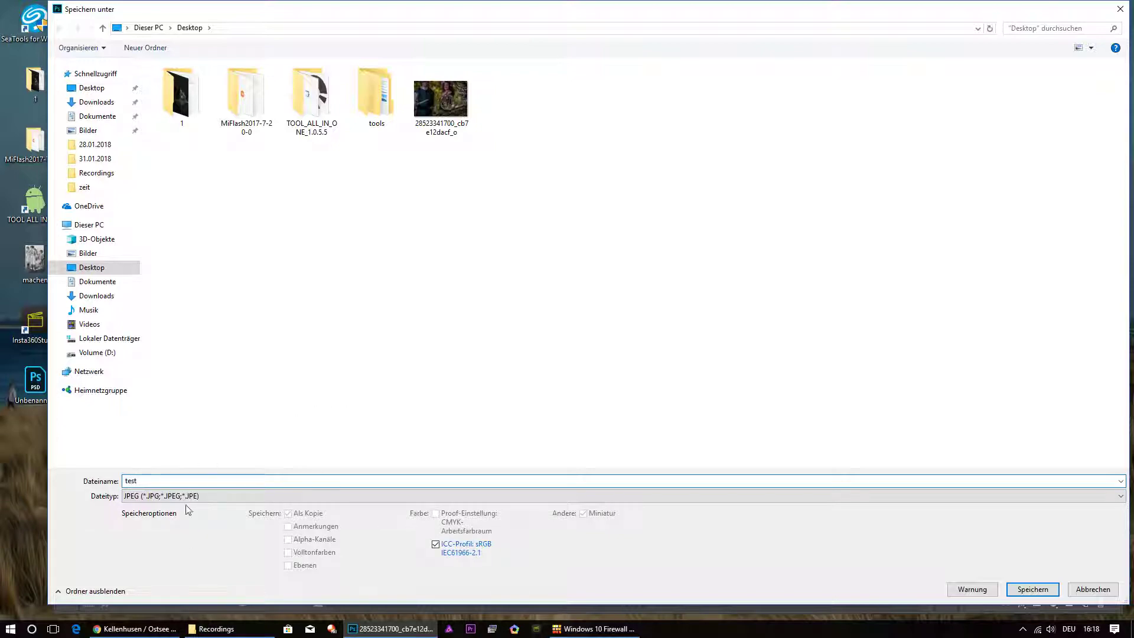
key("Return")
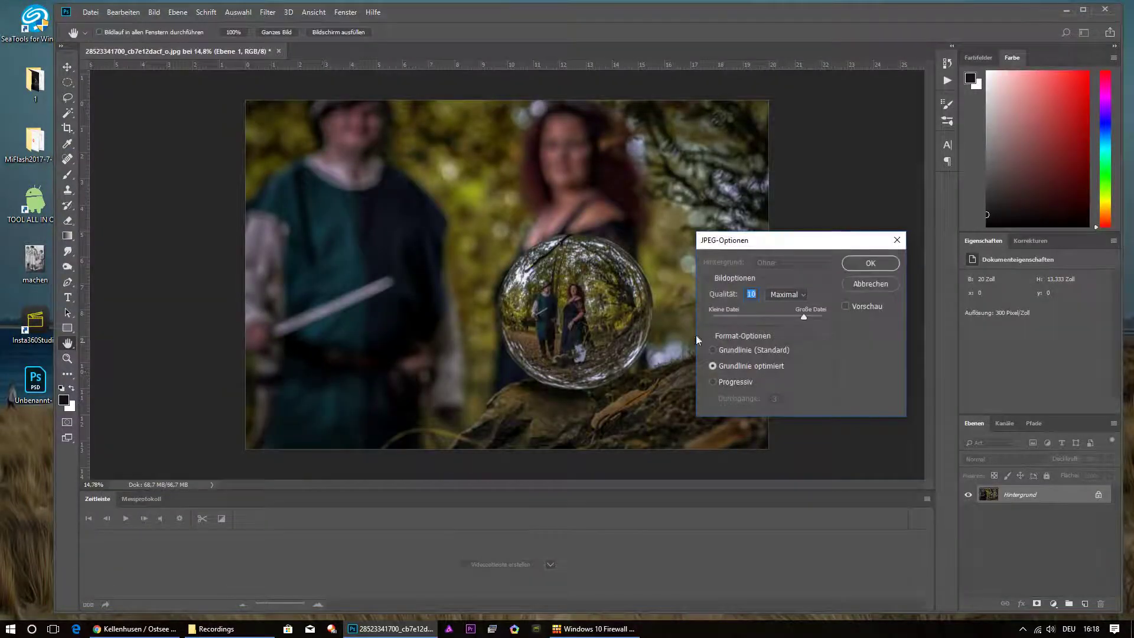
left_click(898, 267)
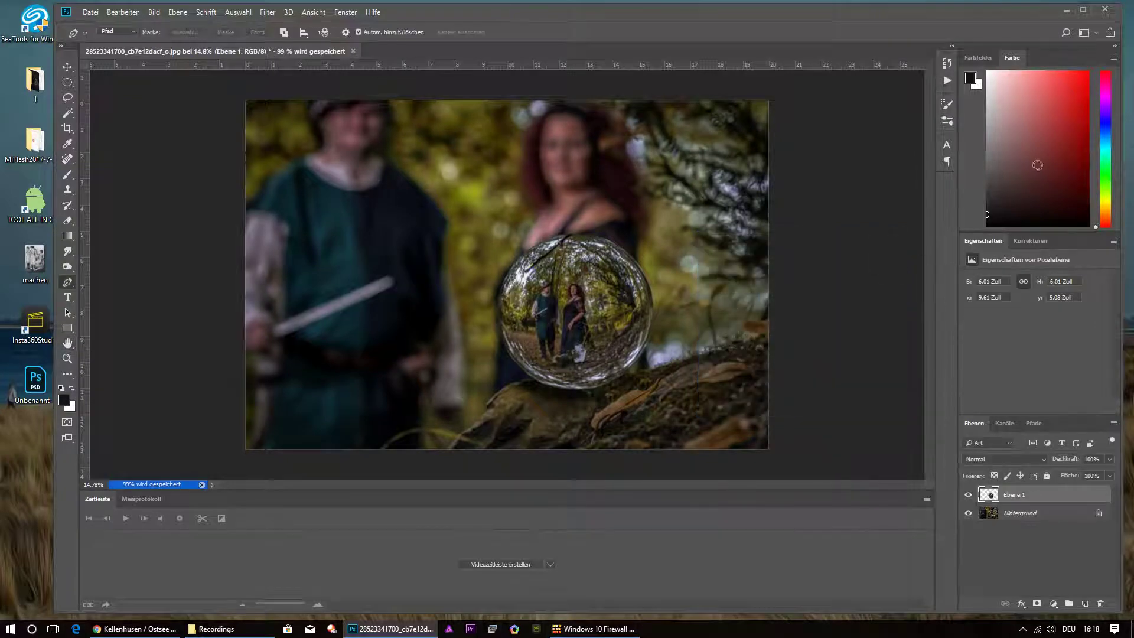
left_click(1105, 10)
left_click(607, 259)
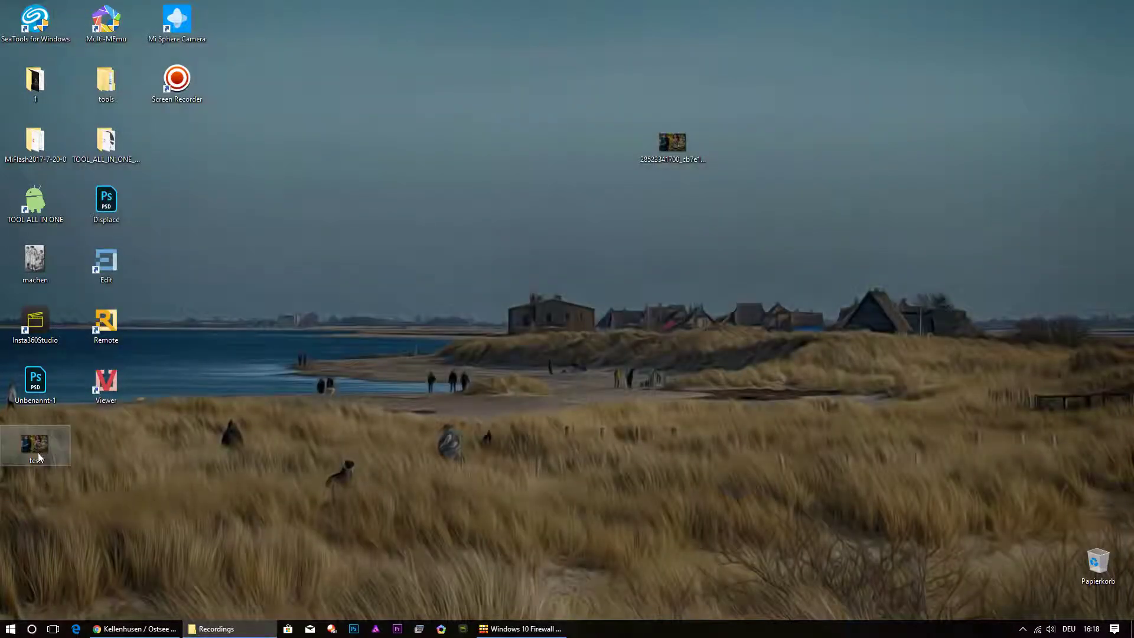
Open test.jpg from the desktop in Photos and shift the viewer window slightly left.
double_click(38, 453)
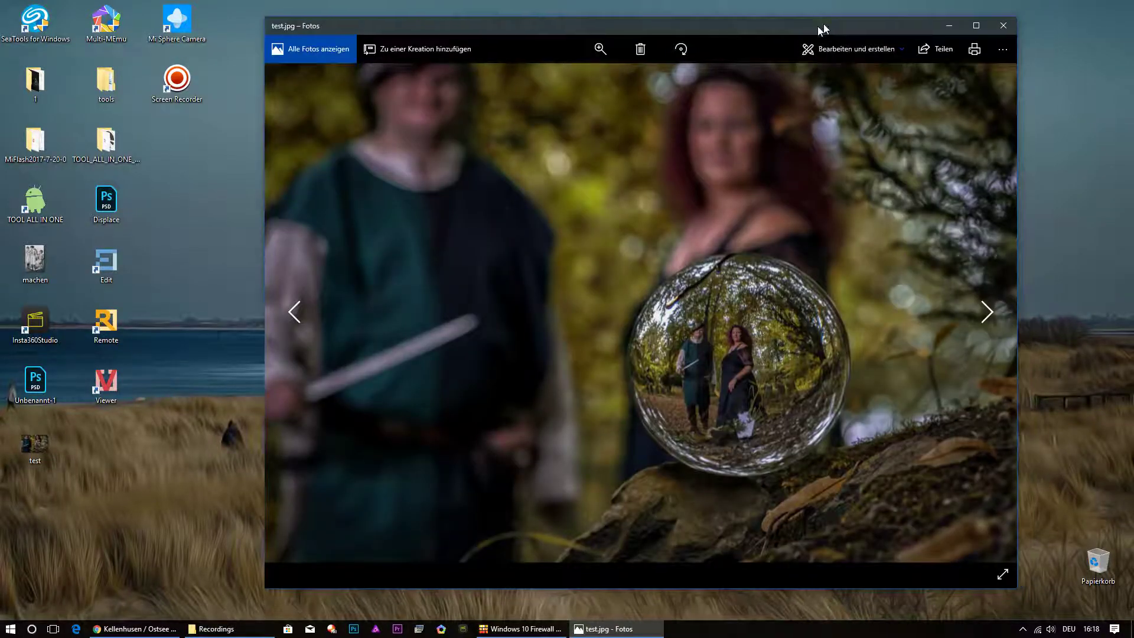
left_click_drag(831, 26, 761, 34)
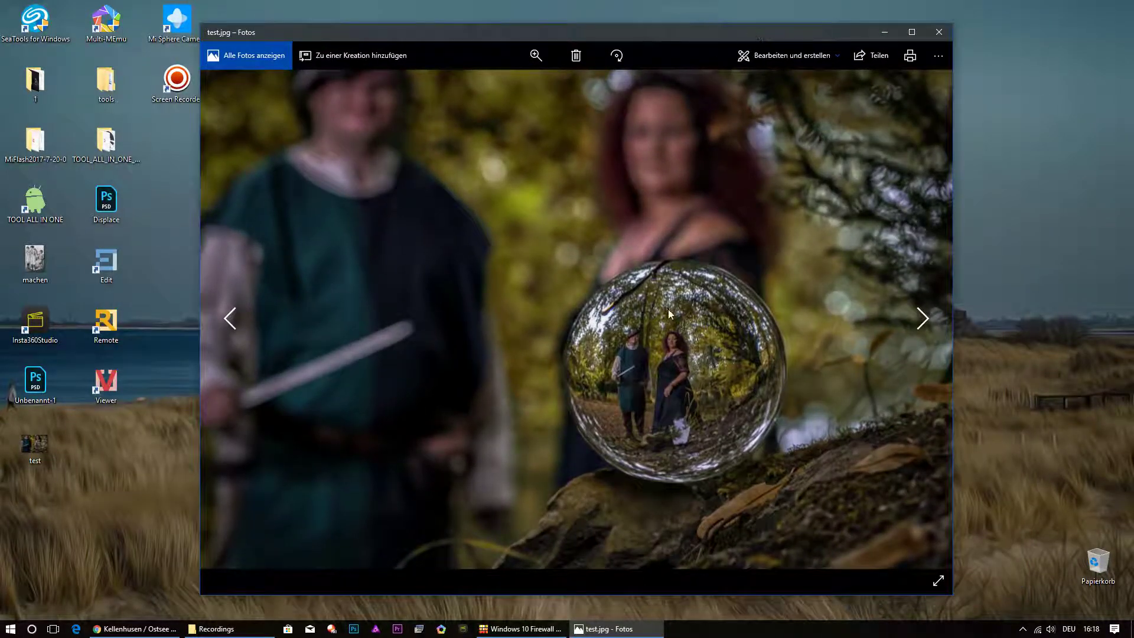